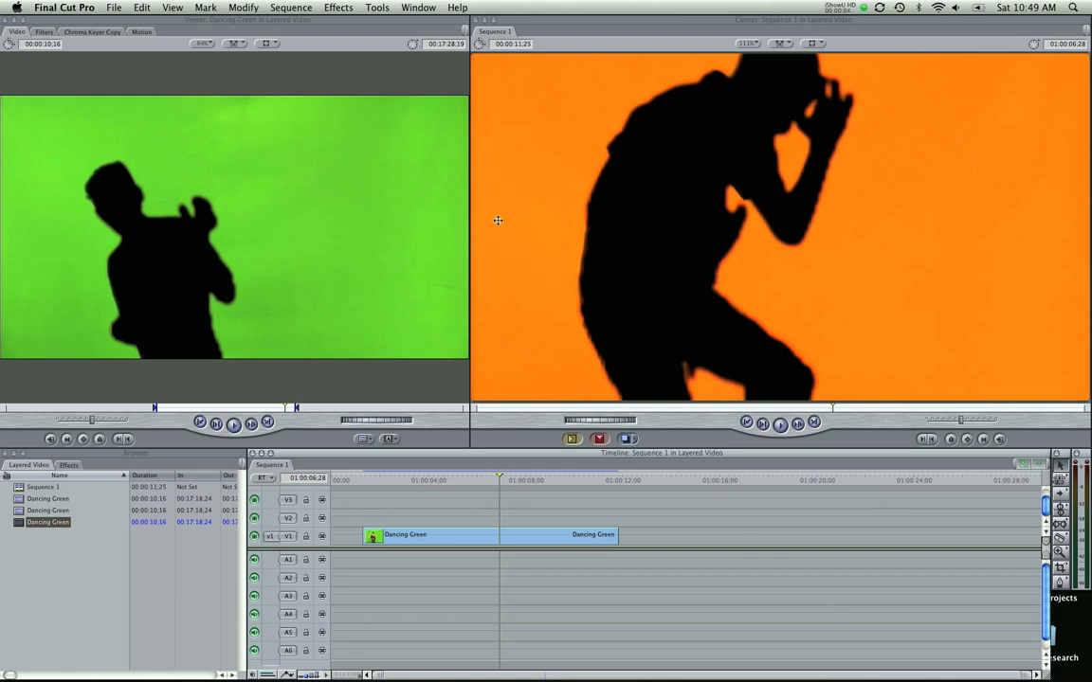
- Stack the Dancing Green clip from the browser on track V2, directly above the V1 clip, and select it
drag(614, 481, 443, 508)
click(712, 197)
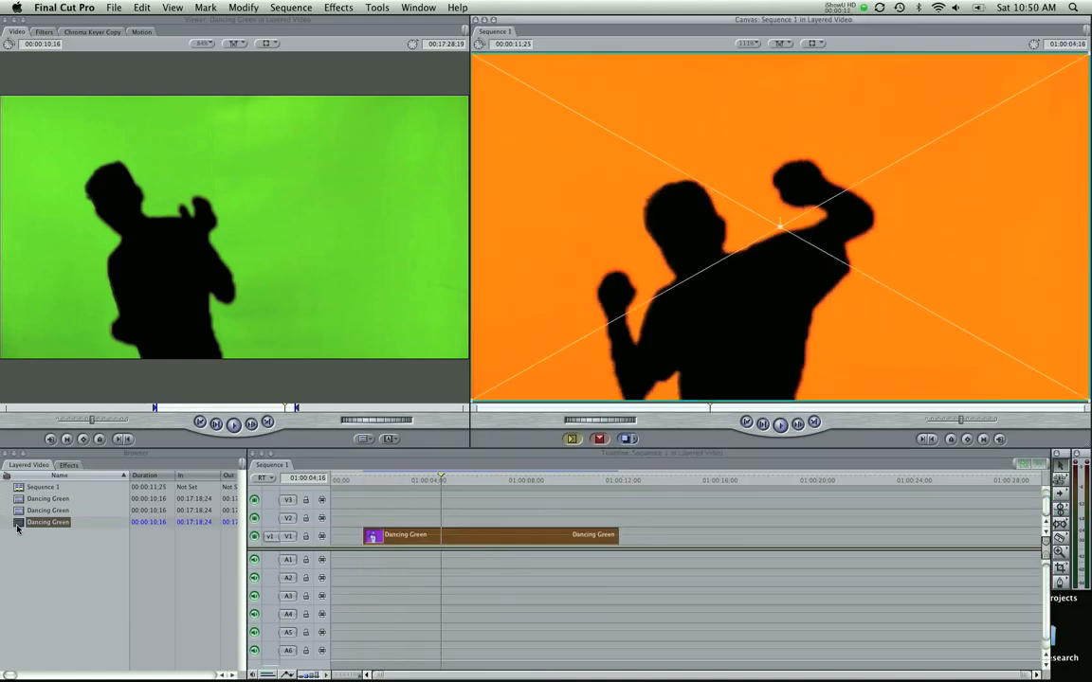
drag(17, 525, 434, 480)
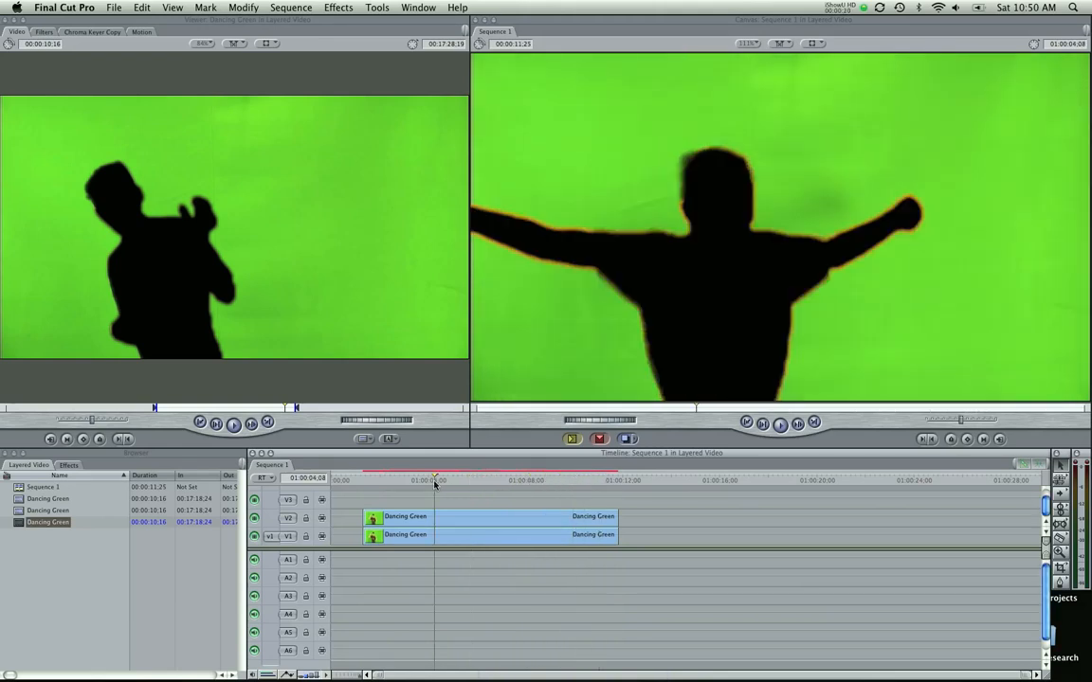
click(426, 517)
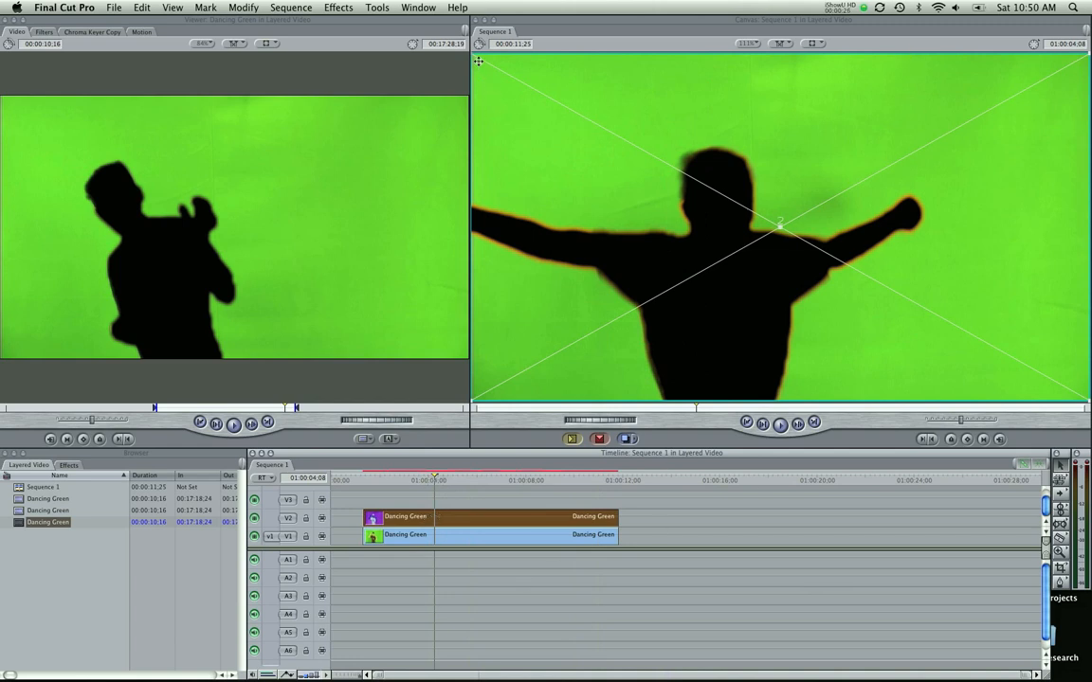
- Switch the canvas display to Image only and back to Image+Wireframe
click(820, 45)
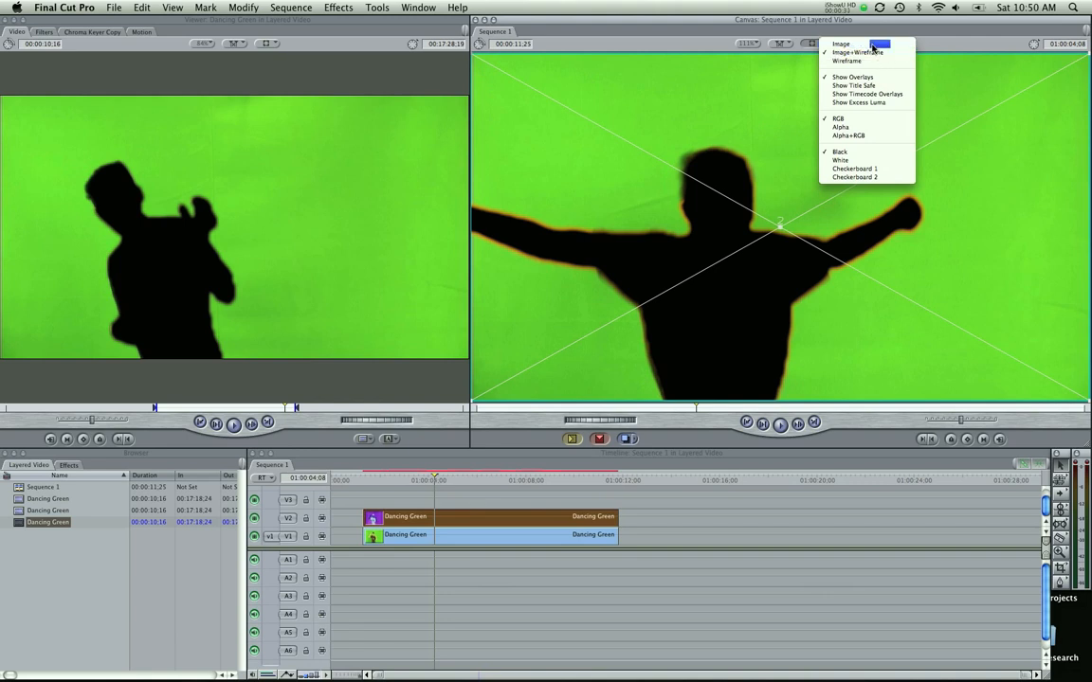
click(873, 44)
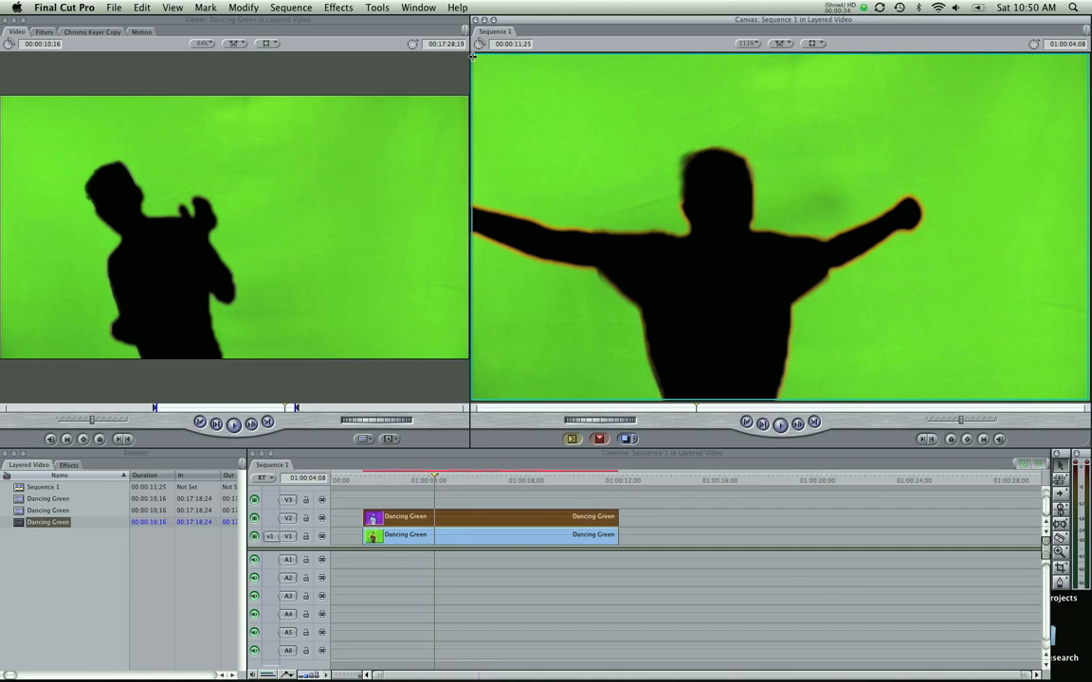
click(813, 43)
click(853, 54)
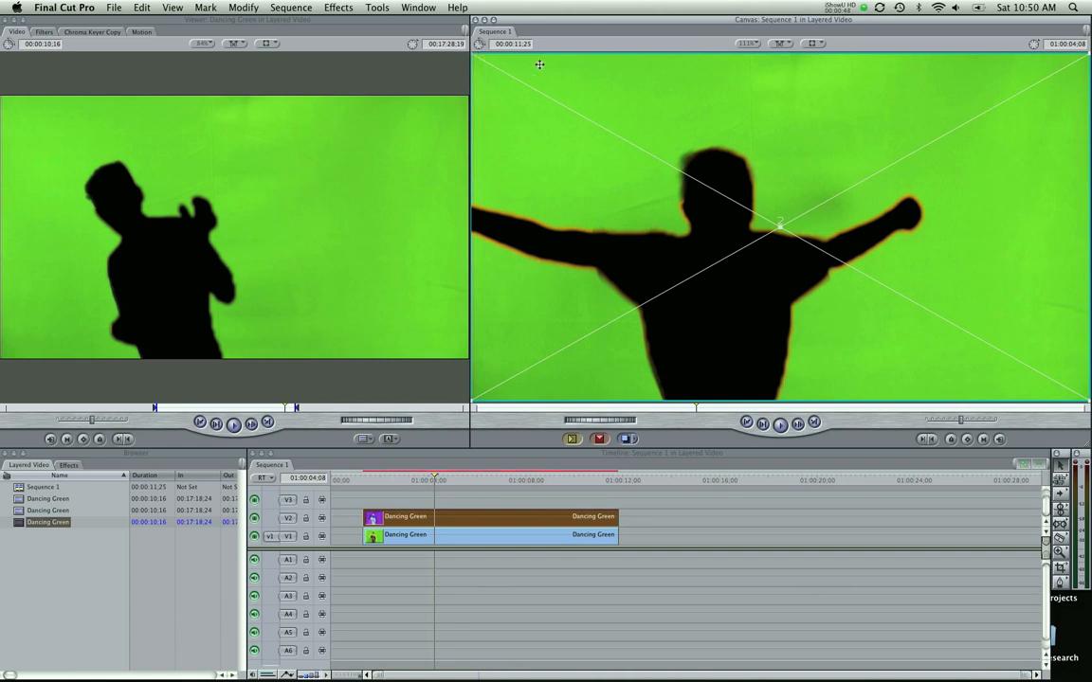
- View the canvas at 50% zoom and return it to fit the window
click(747, 43)
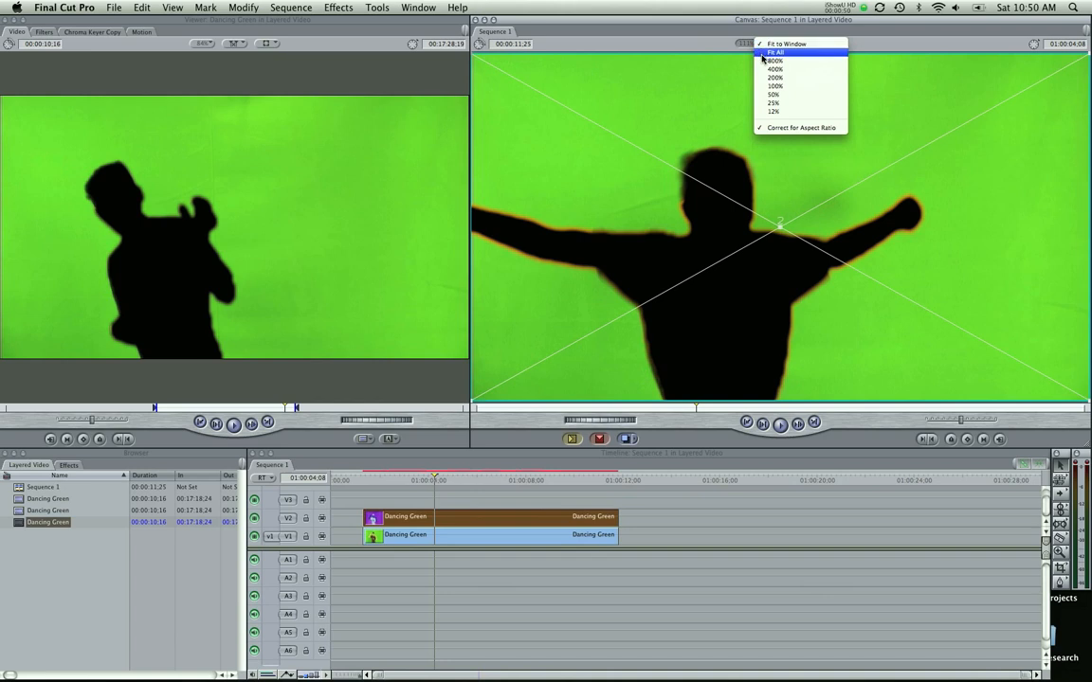
click(780, 96)
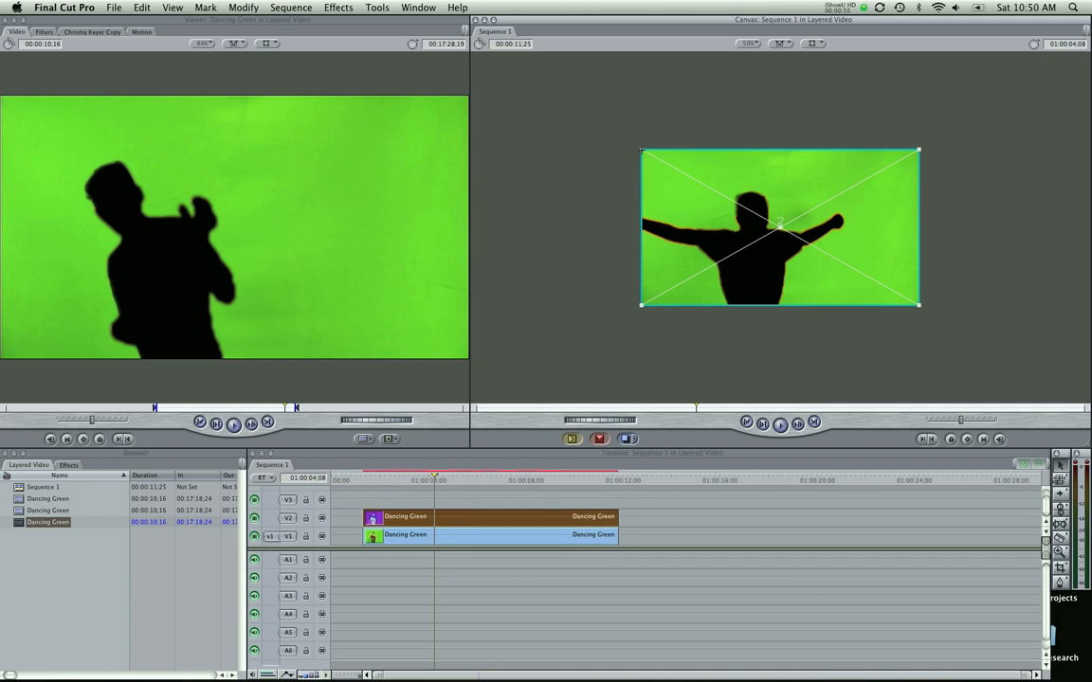
key(shift+z)
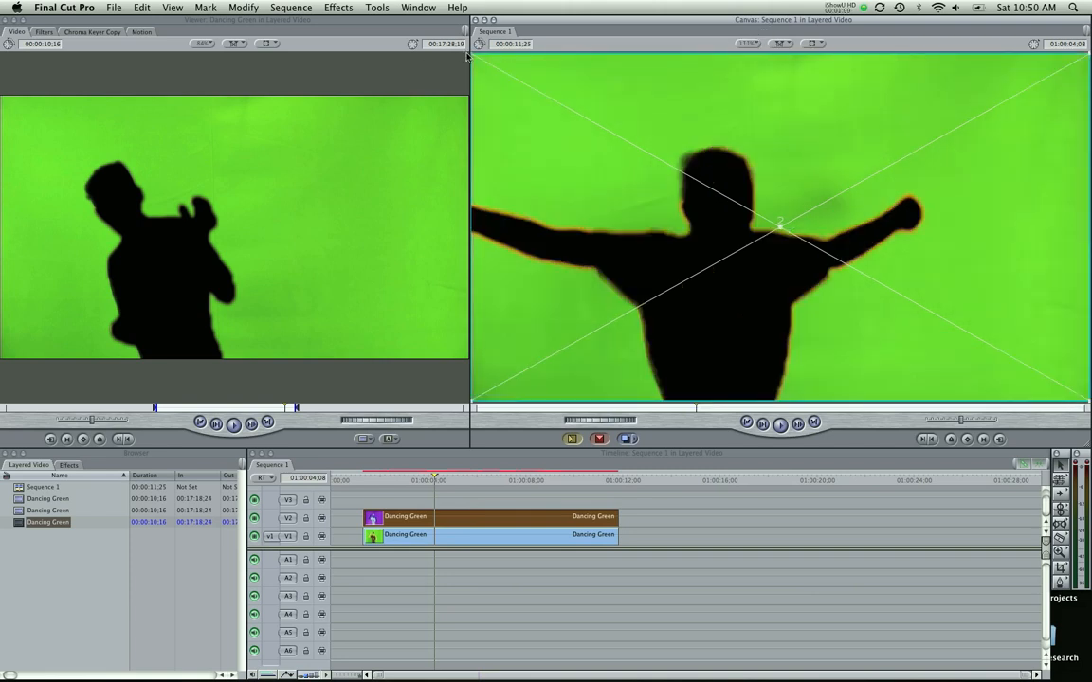
- Scale the V2 clip down to about 36% and place it near the lower-left corner of the frame
drag(477, 59, 641, 187)
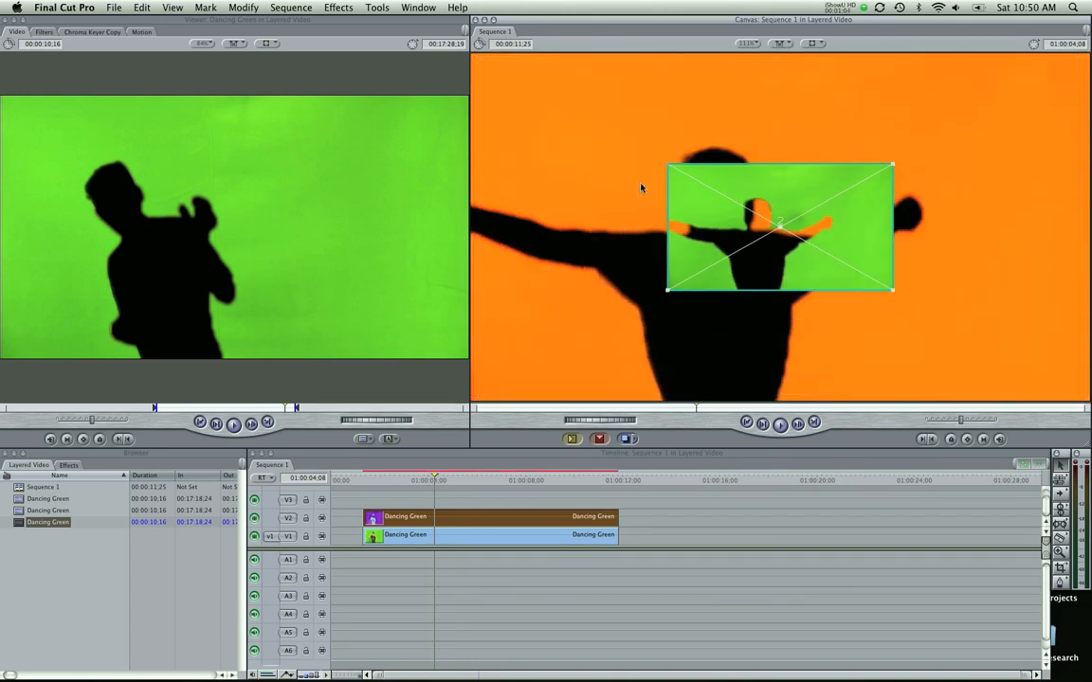
drag(819, 191, 547, 83)
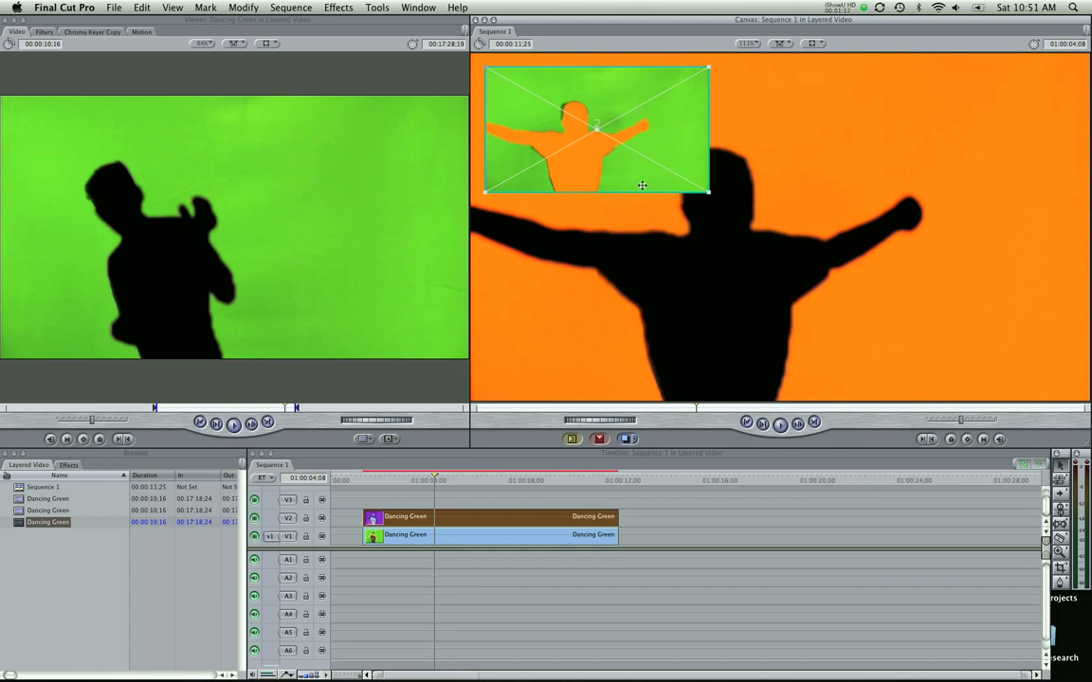
drag(622, 106, 621, 298)
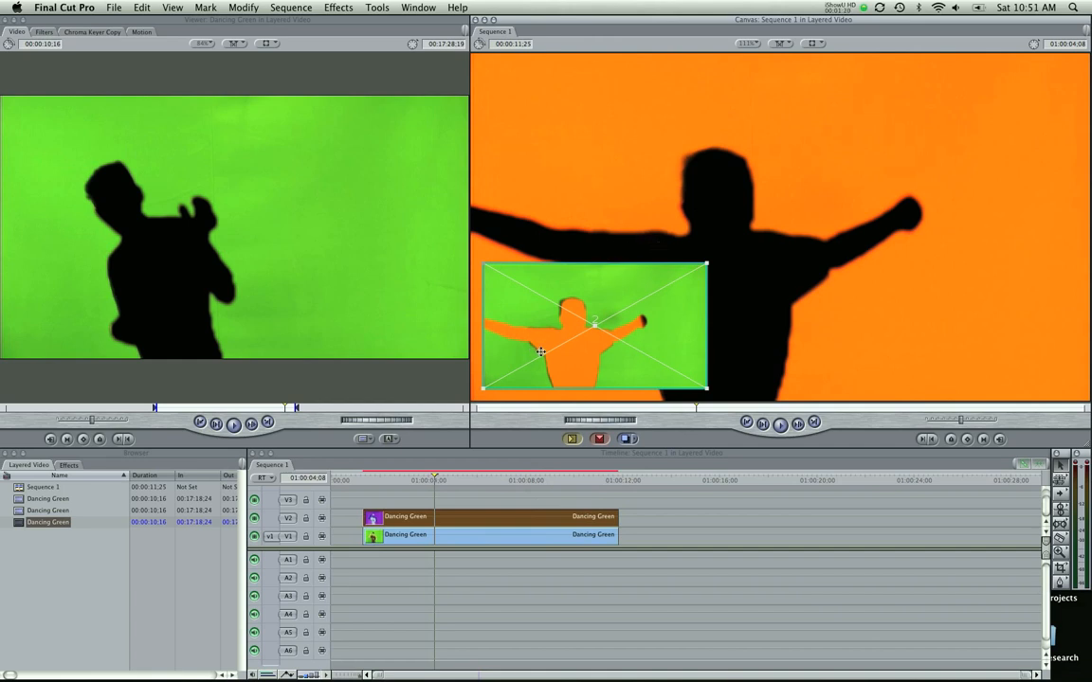
drag(530, 339, 530, 339)
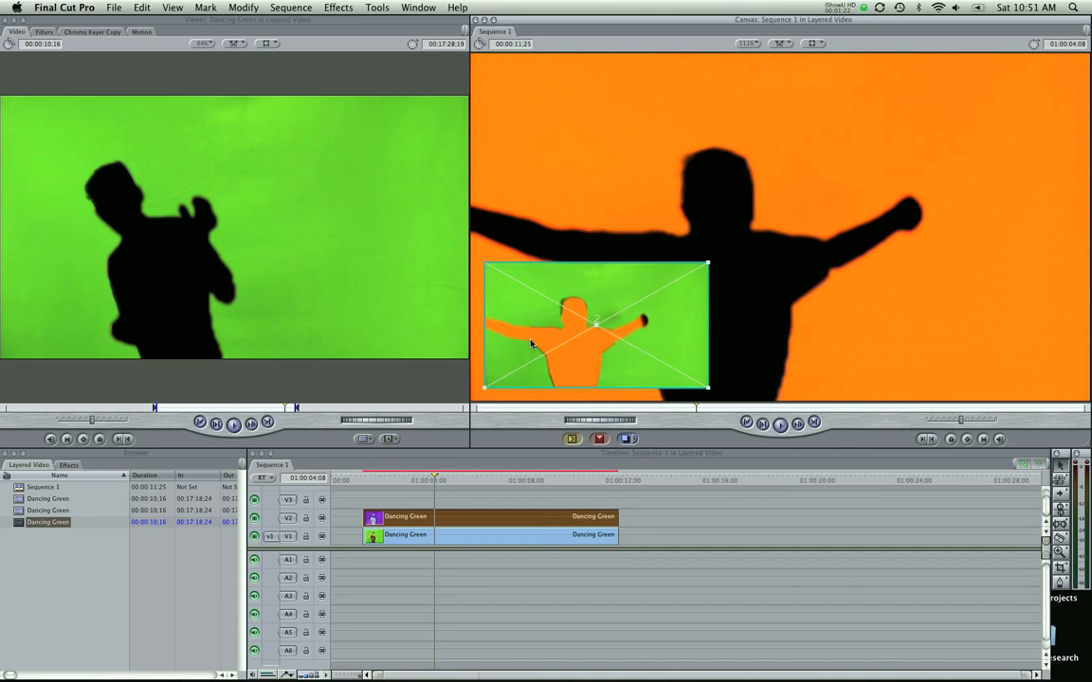
- Preview the picture-in-picture by playing and scrubbing the sequence, starting a render and cancelling it
click(377, 481)
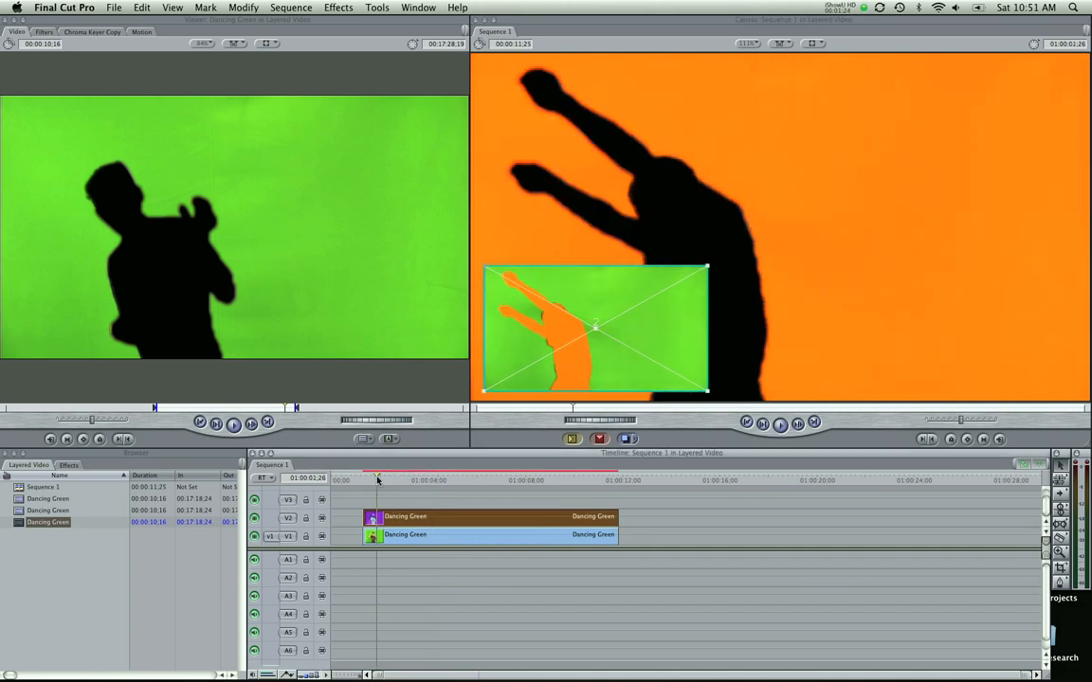
key(space)
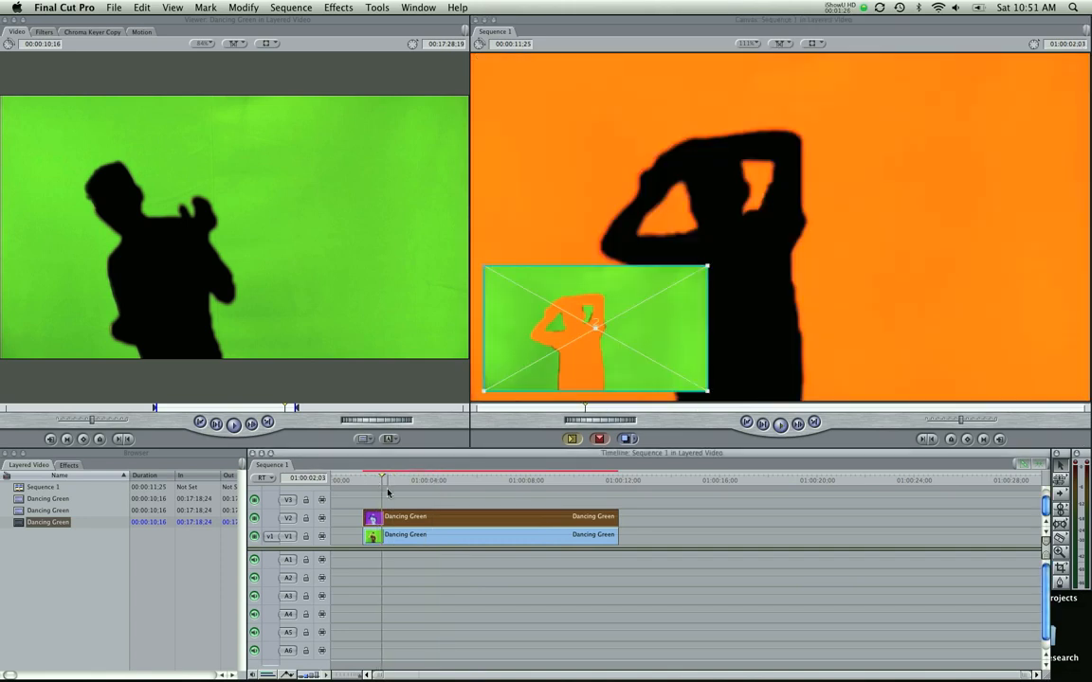
key(super+r)
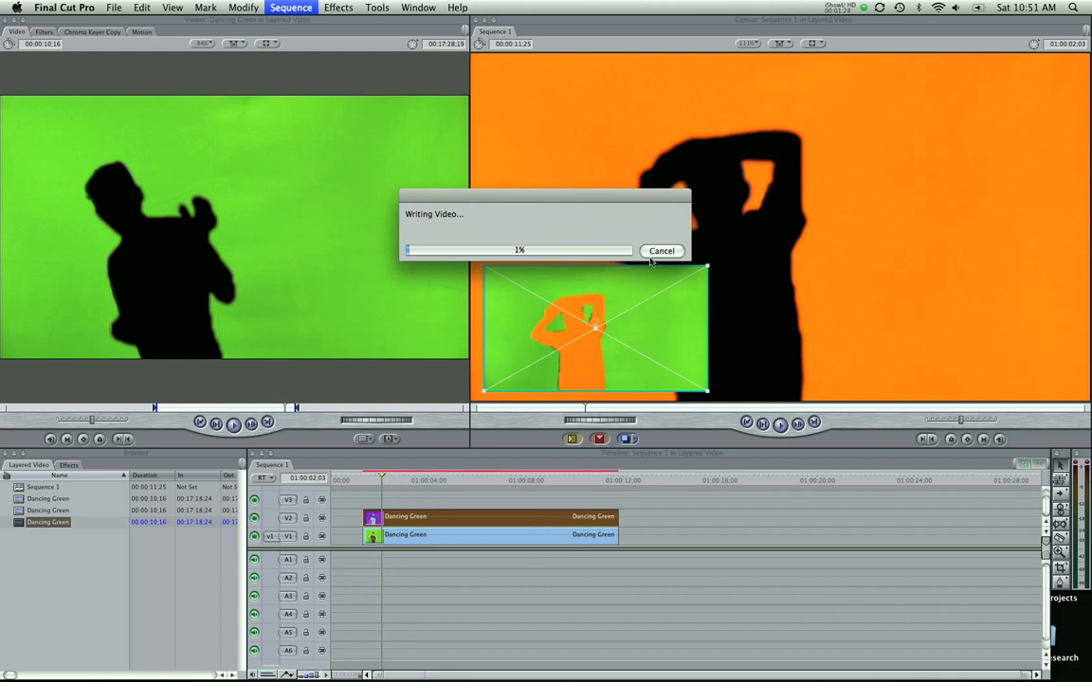
click(654, 252)
click(369, 480)
drag(369, 483, 489, 494)
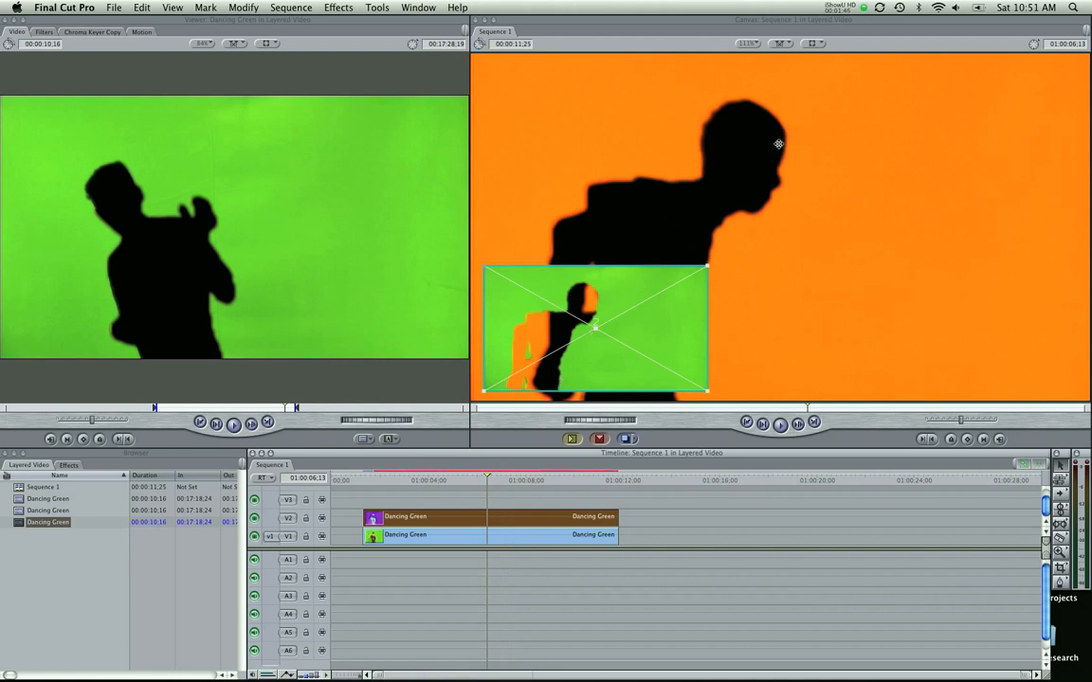
drag(588, 481, 482, 491)
- Tuck the small V2 picture tightly into the frame's lower-left corner, with the playhead at the start of the clip
mouse_move(530, 328)
mouse_down()
mouse_move(770, 54)
mouse_move(965, 244)
mouse_move(889, 300)
mouse_move(645, 336)
mouse_move(513, 334)
mouse_up()
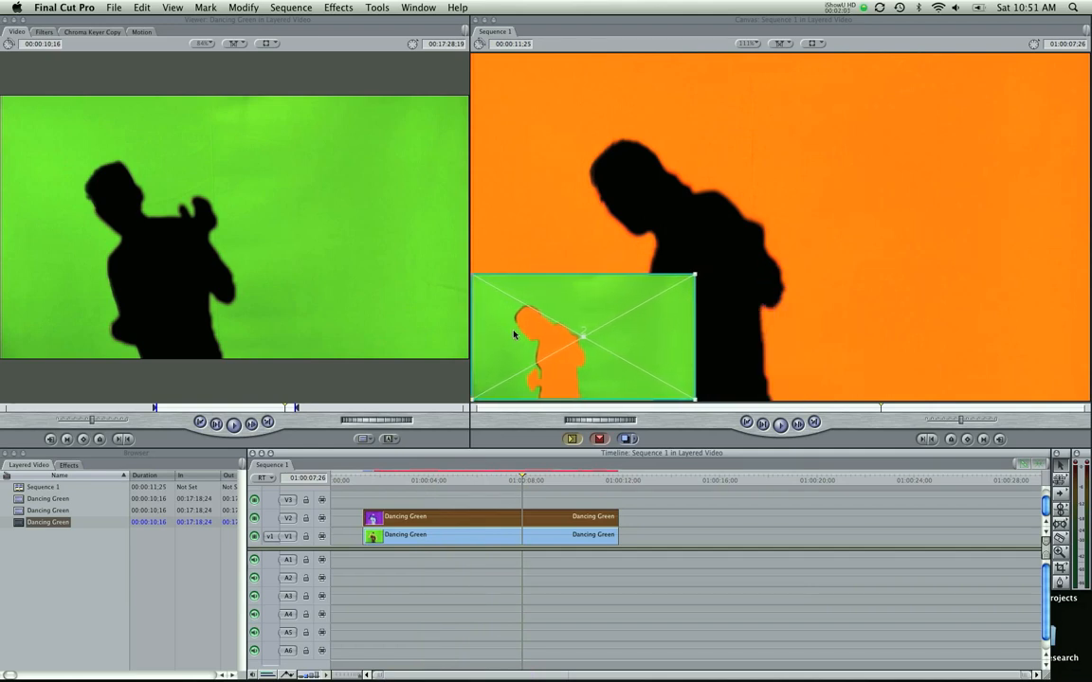
click(362, 481)
drag(605, 301, 606, 297)
drag(702, 269, 853, 218)
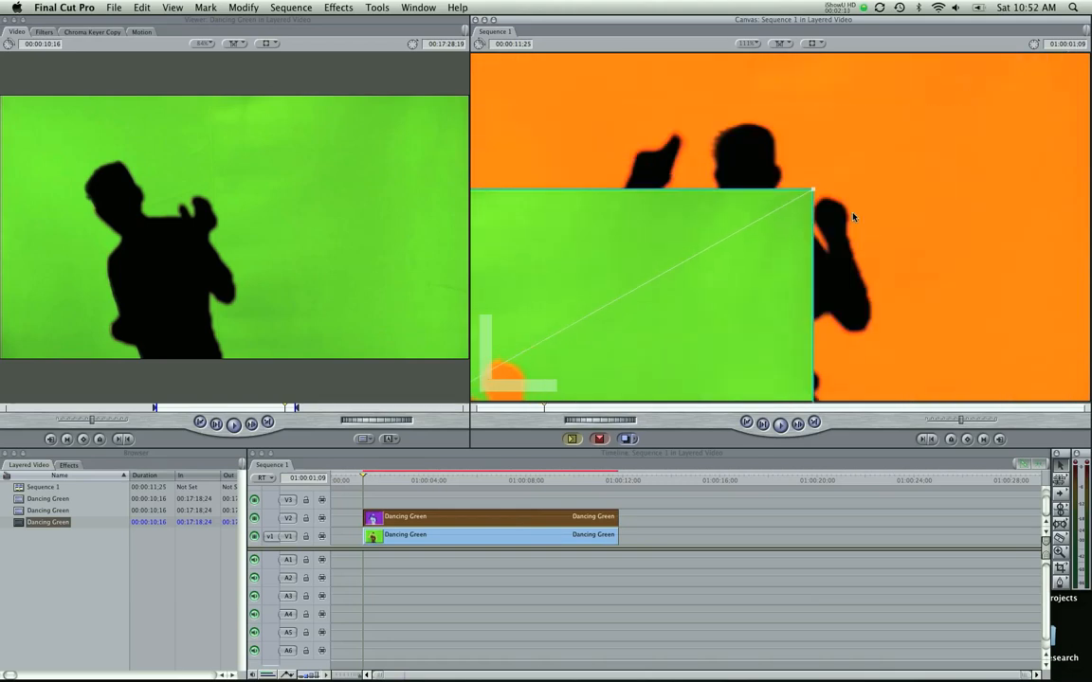
key(super+z)
key(super+z)
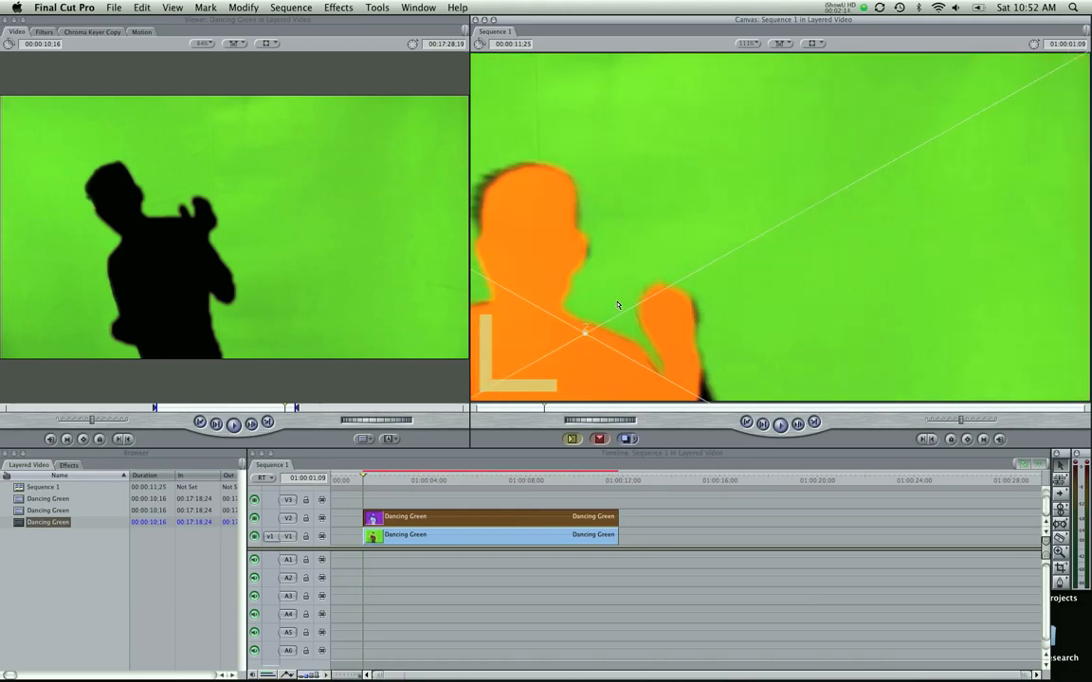
key(super+z)
click(597, 250)
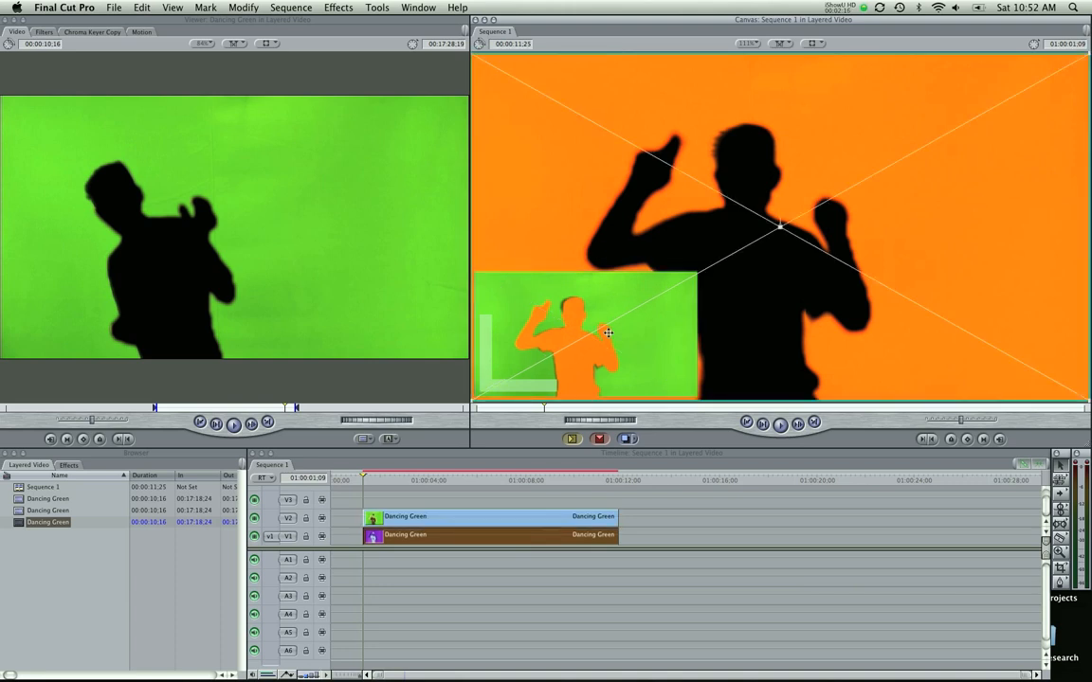
- Open the V2 Dancing Green clip in the Viewer and add a motion keyframe at its start, 01:00:01;09
click(397, 521)
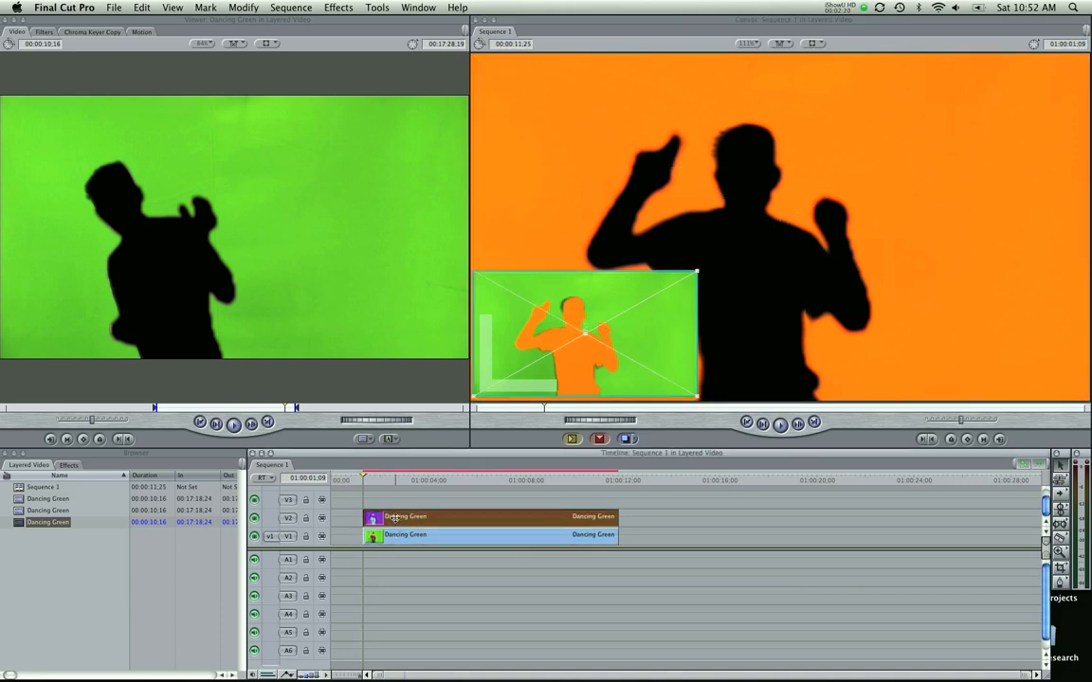
double_click(396, 517)
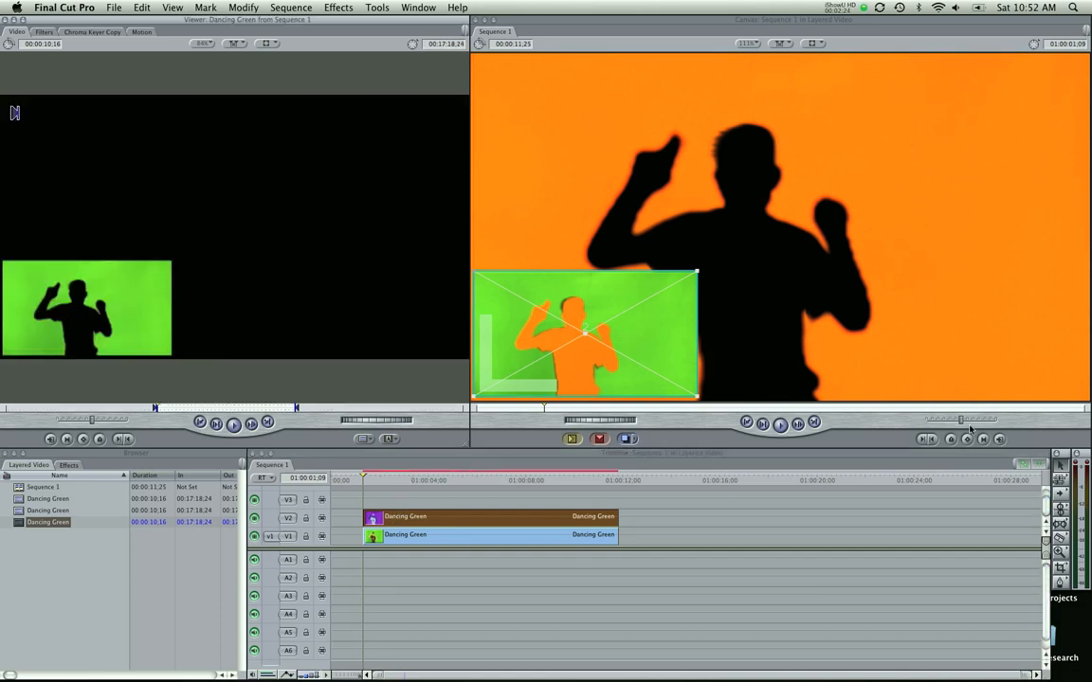
key(super+=)
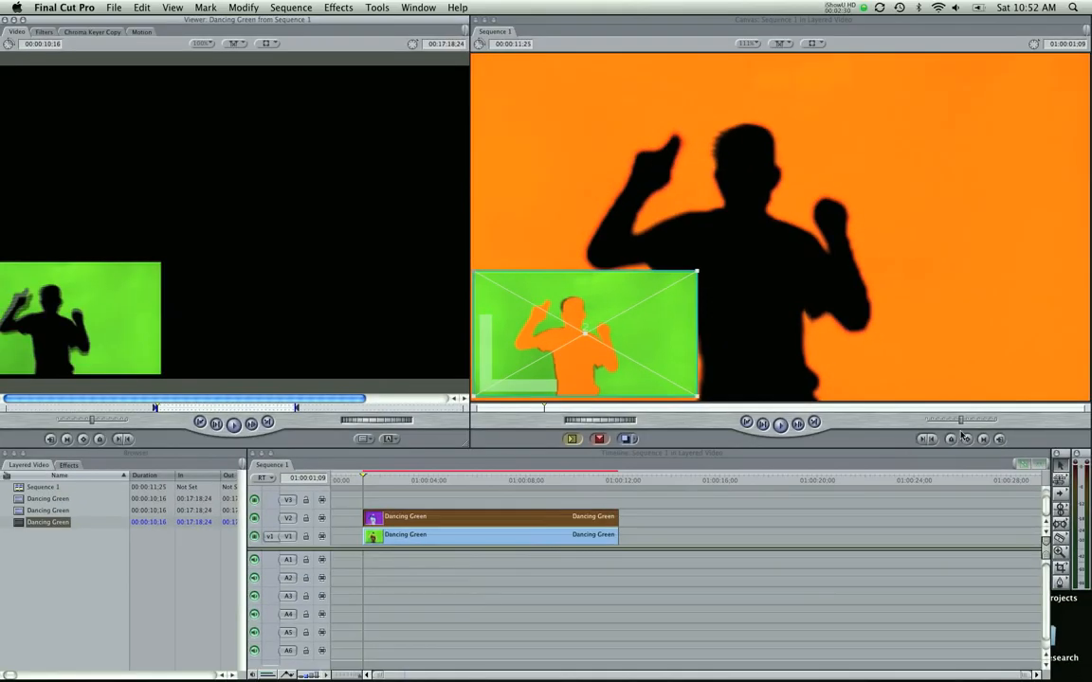
click(967, 440)
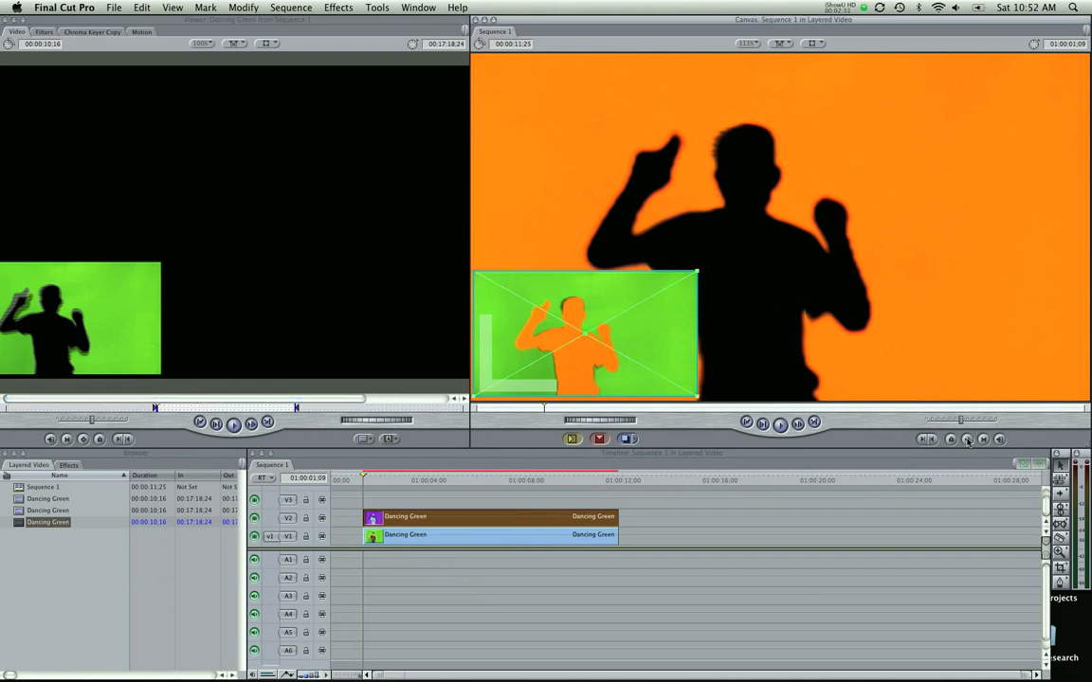
- At 01:00:03;24, move the small V2 picture to the frame's upper-right corner and scrub through the movement
drag(363, 479, 424, 483)
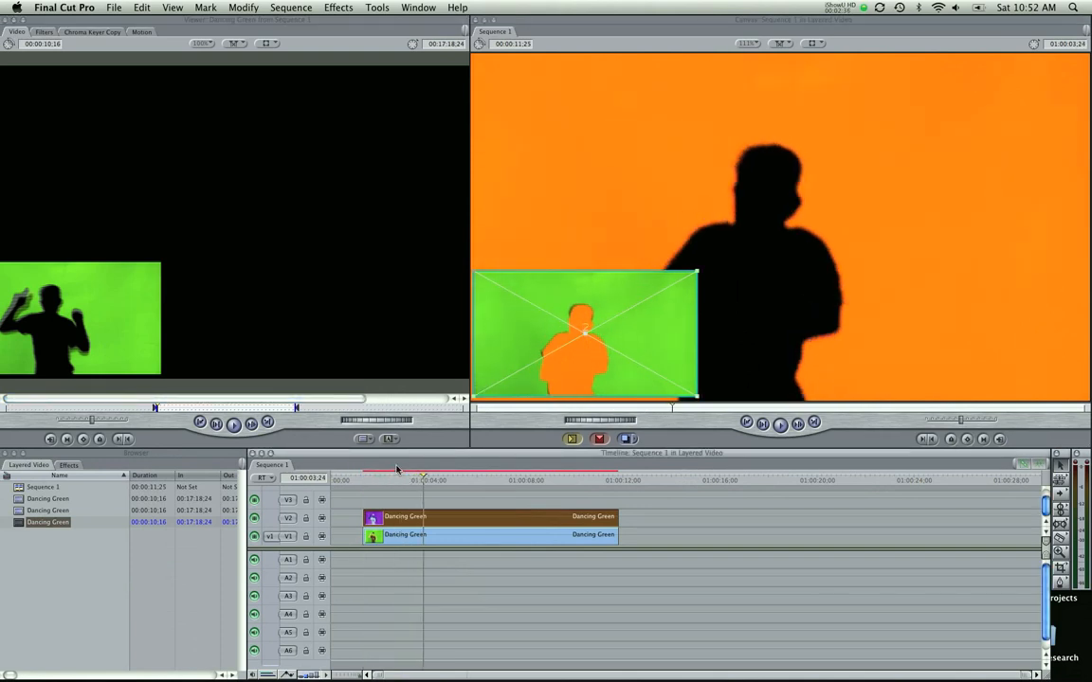
drag(538, 327, 927, 110)
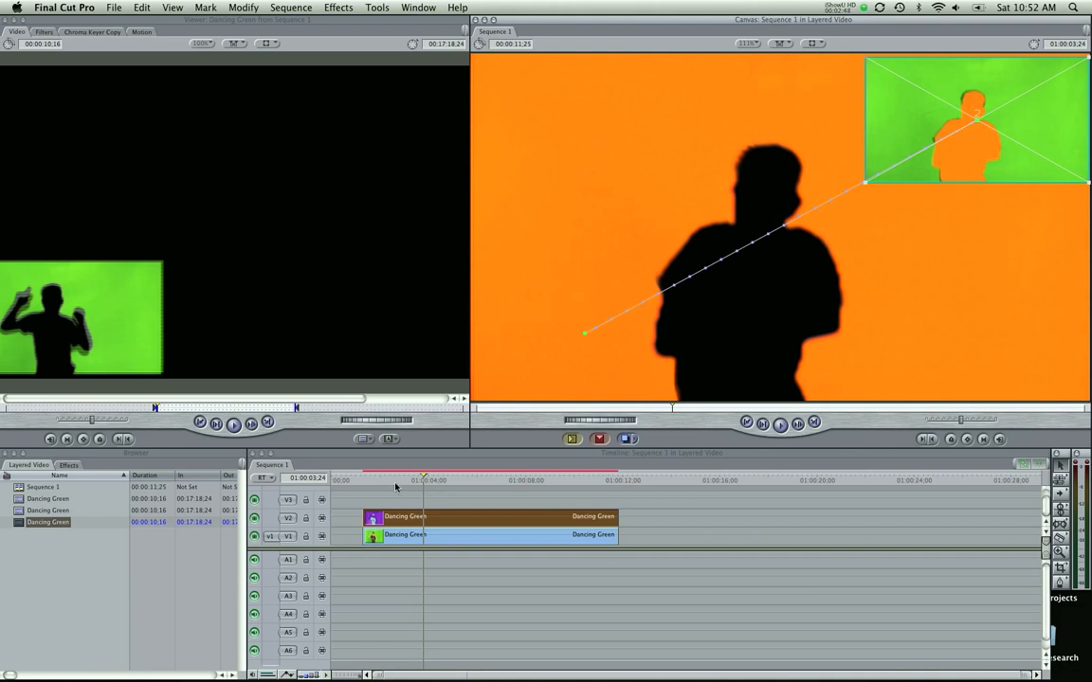
drag(398, 483, 440, 484)
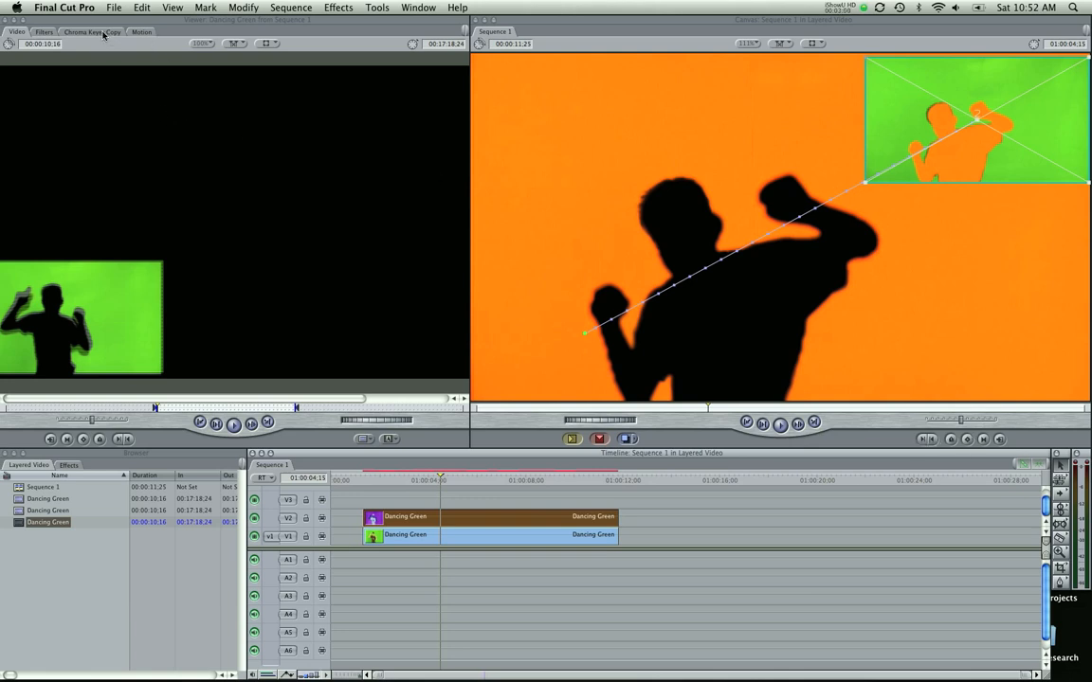
- Show the V2 clip's motion parameters and enlarge the picture to about 39.8% scale at 01:00:04;15
double_click(410, 519)
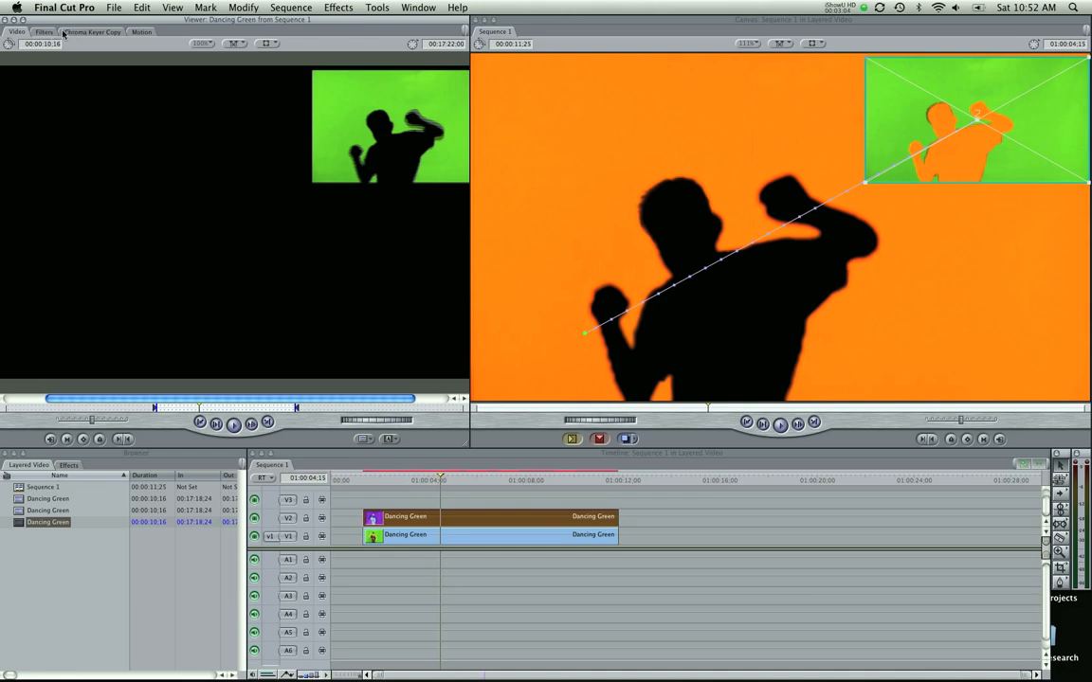
click(142, 33)
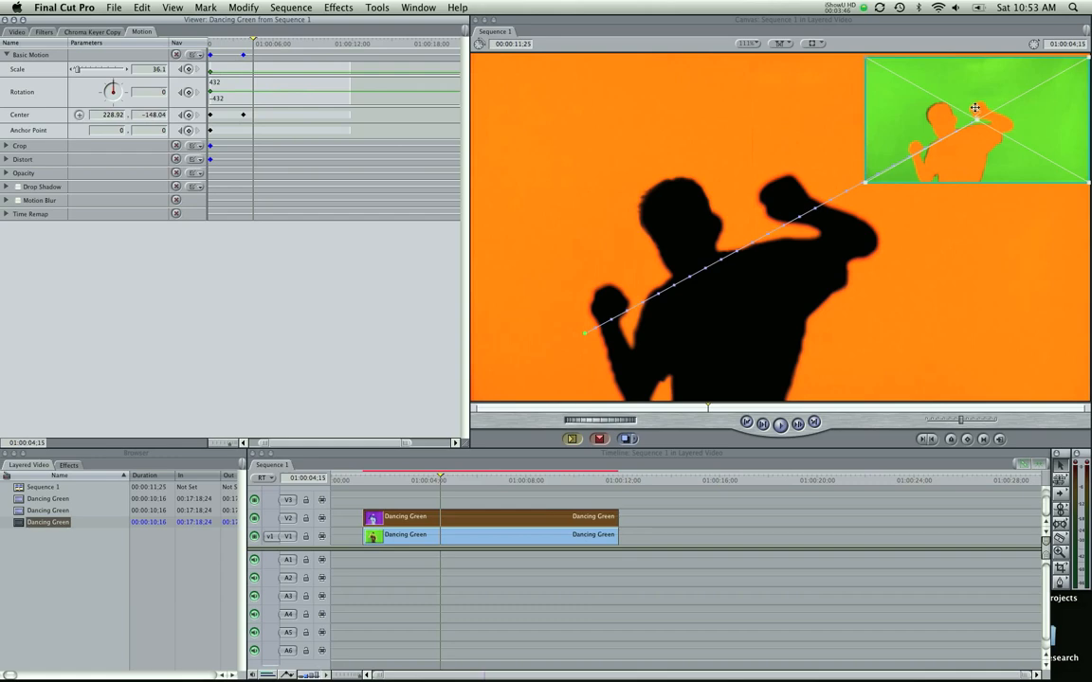
drag(865, 57, 853, 53)
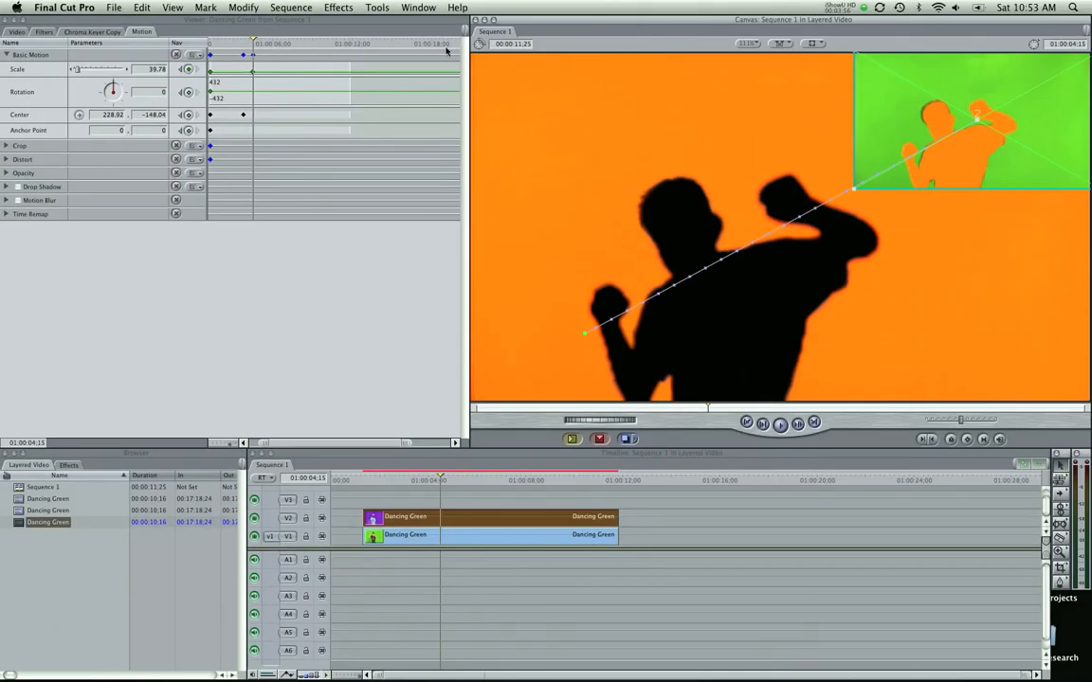
- At 01:00:07;00, enlarge the V2 picture to about 128% scale and recentre it at about 27, 30
mouse_move(492, 485)
mouse_down()
mouse_move(524, 483)
mouse_move(366, 483)
mouse_move(419, 494)
mouse_move(501, 484)
mouse_up()
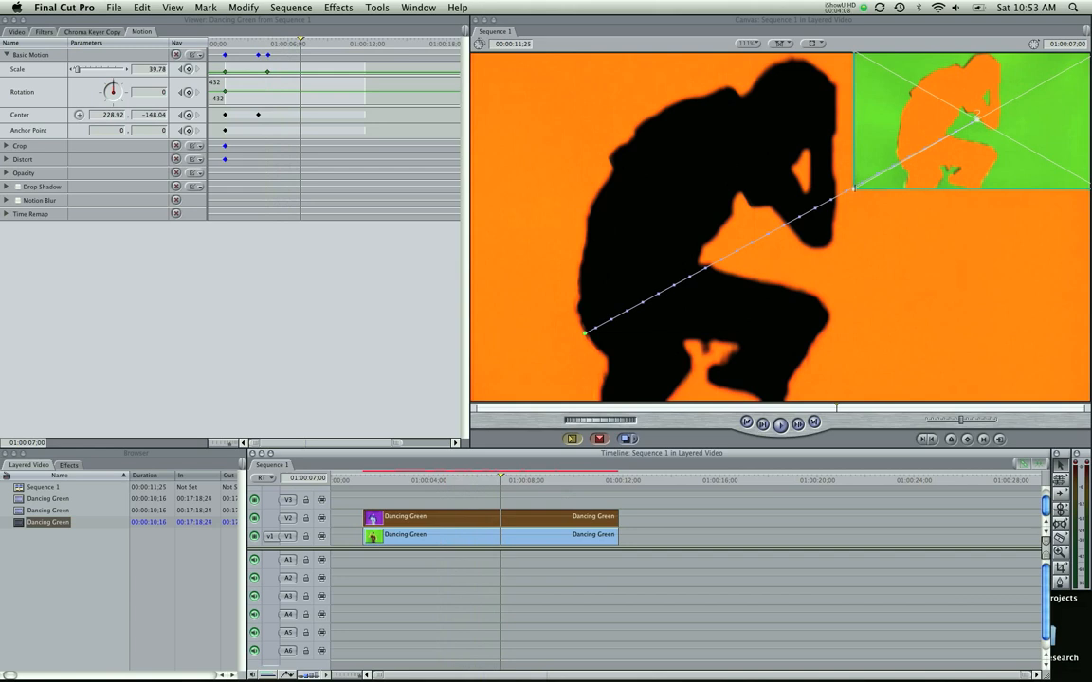
drag(854, 188, 474, 353)
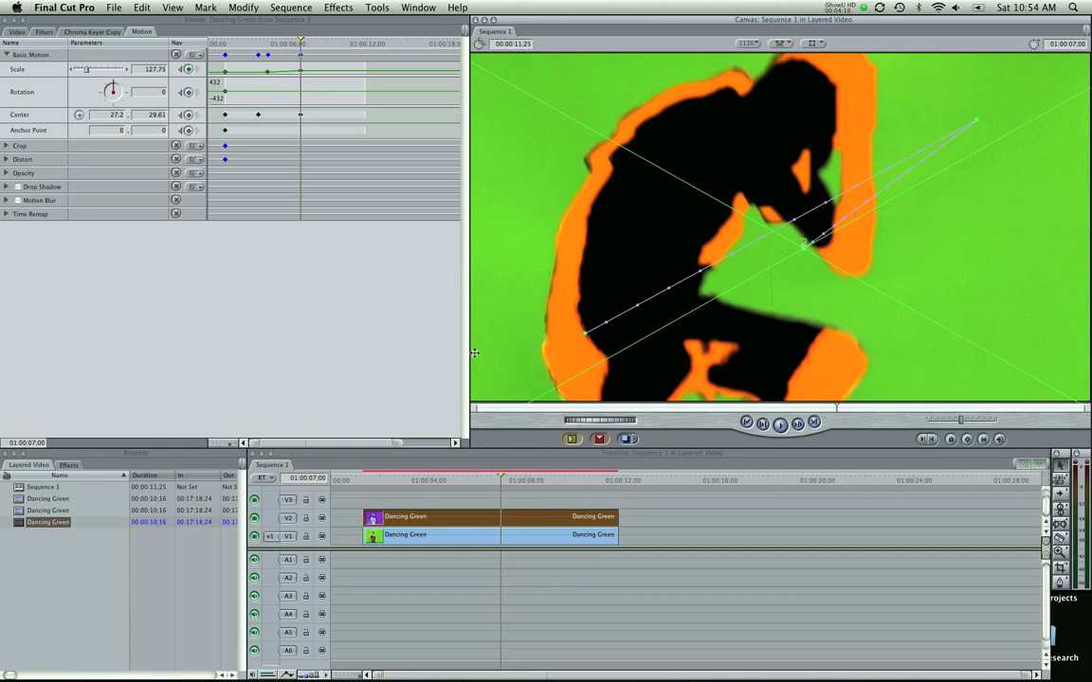
- Scrub back through the animation to the start of the clips and select the V2 clip to examine its motion path
drag(425, 483, 368, 490)
click(378, 502)
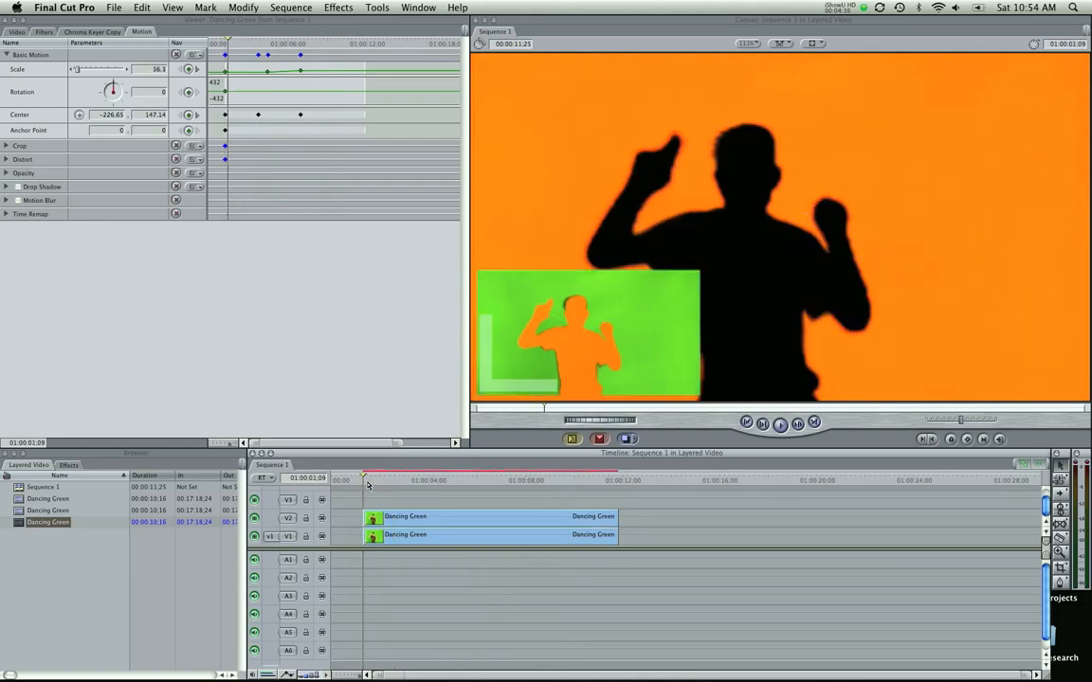
click(610, 309)
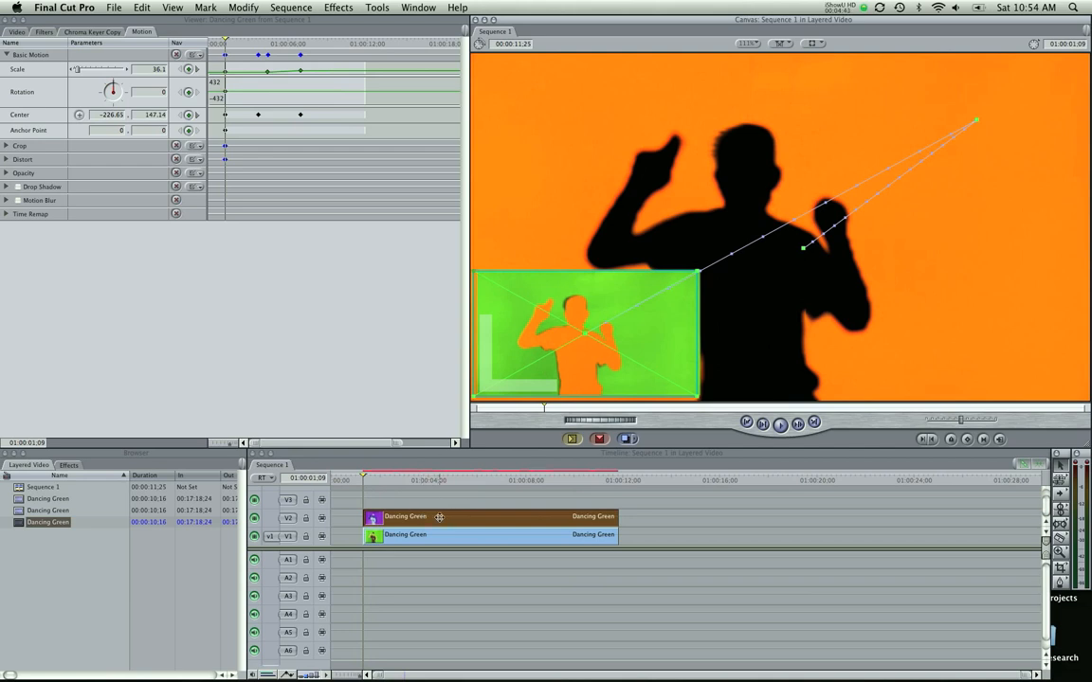
- Replace the animated V2 clip with a fresh Dancing Green clip placed directly above the V1 clip
key(Delete)
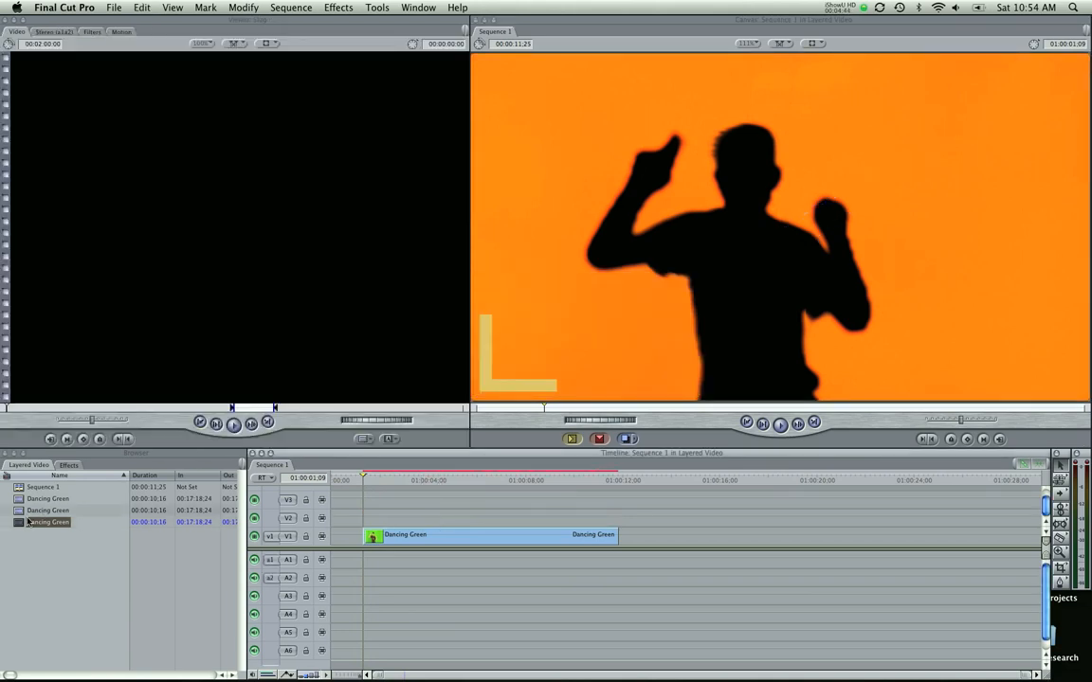
drag(202, 515, 381, 517)
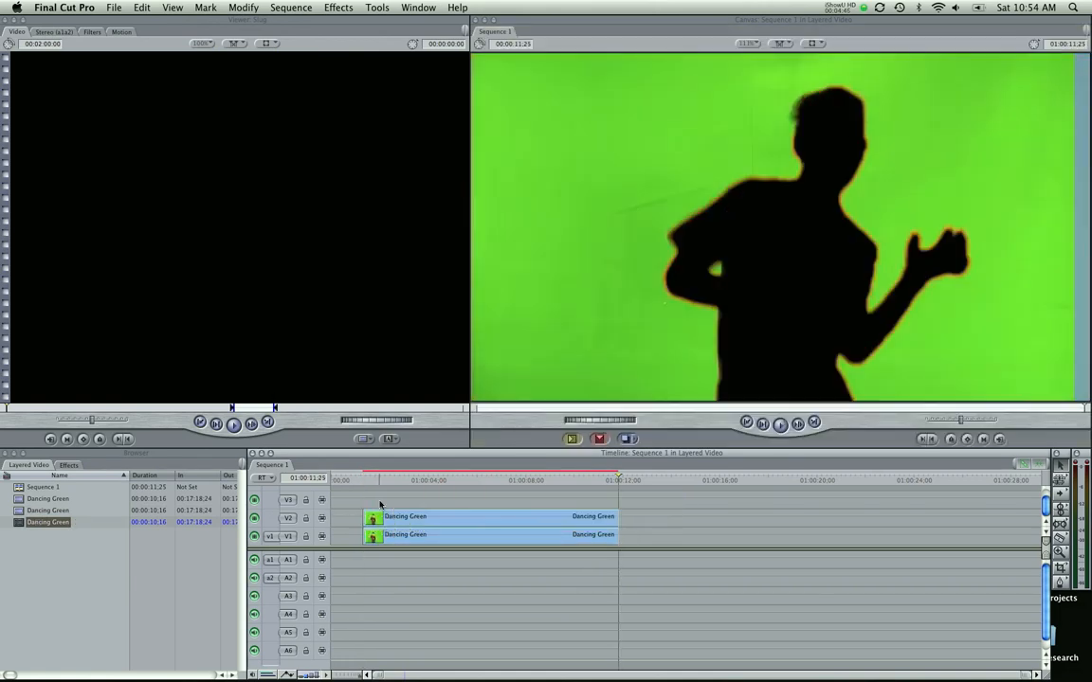
- At 01:00:02;03, shift the V2 picture left to a centre of about -136.75, 2.69 and crop off its right side
click(382, 481)
click(780, 225)
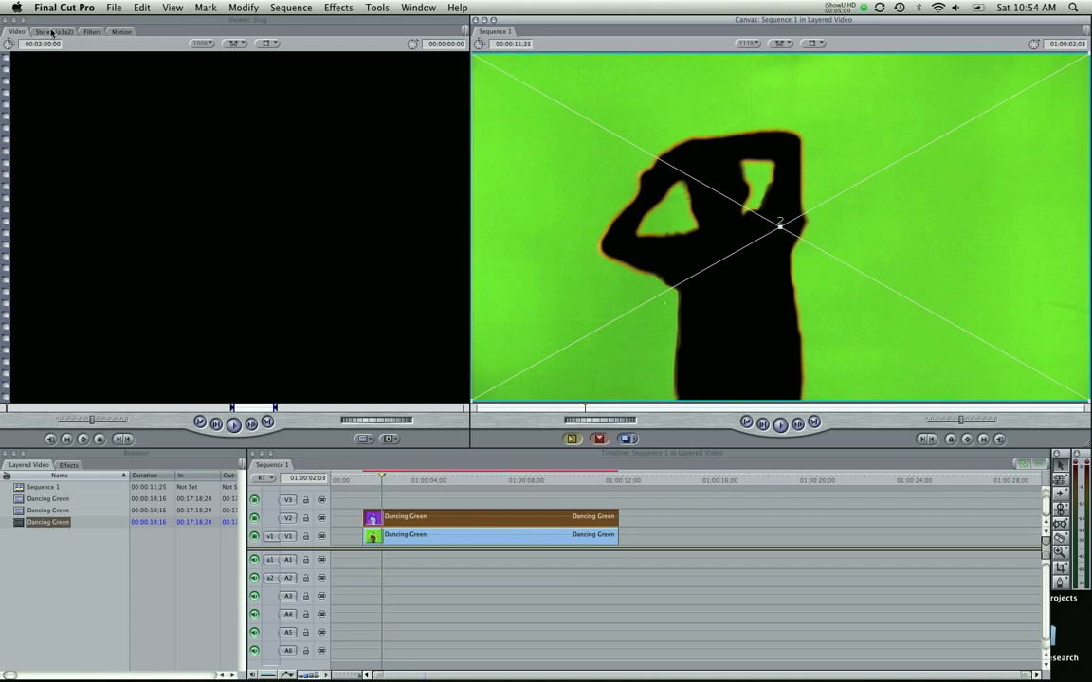
double_click(451, 517)
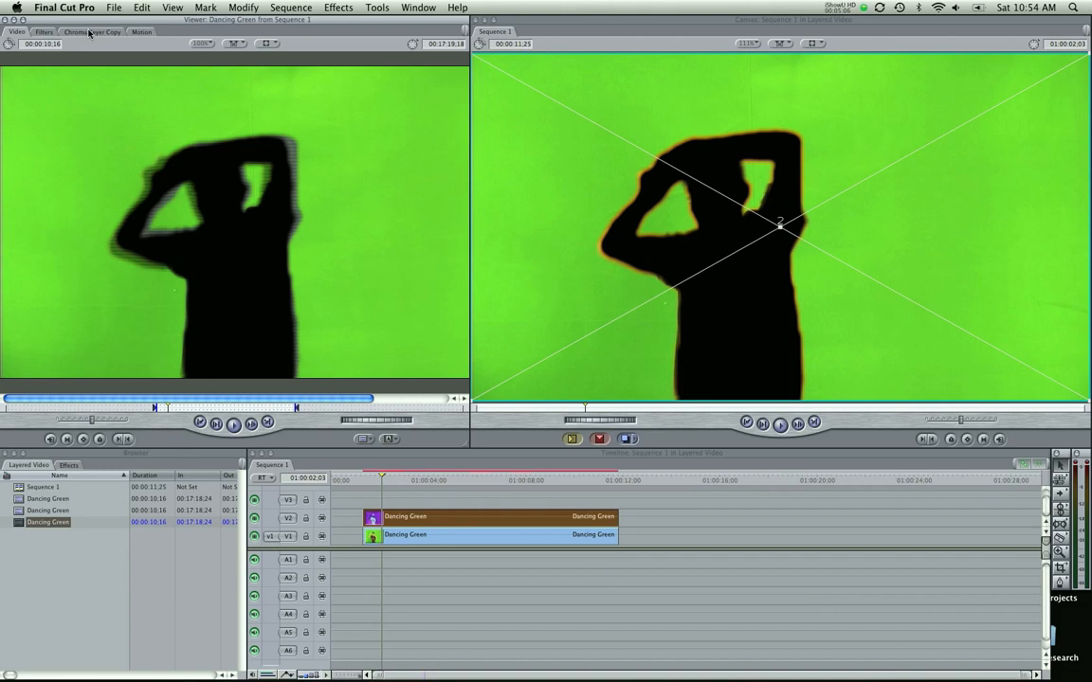
click(141, 32)
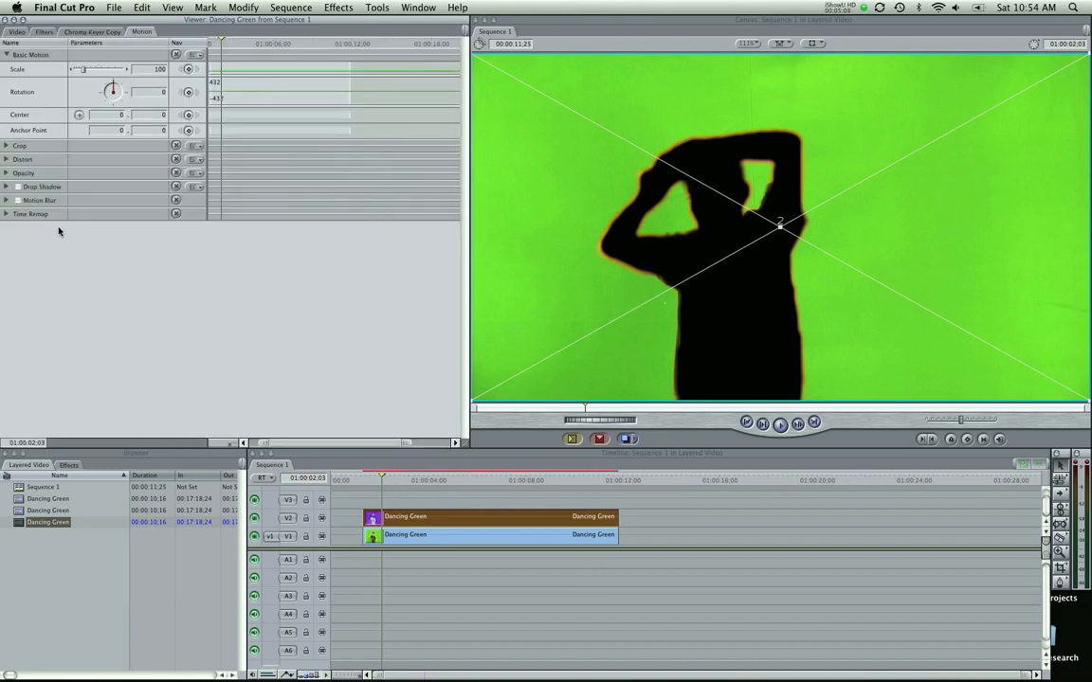
click(7, 146)
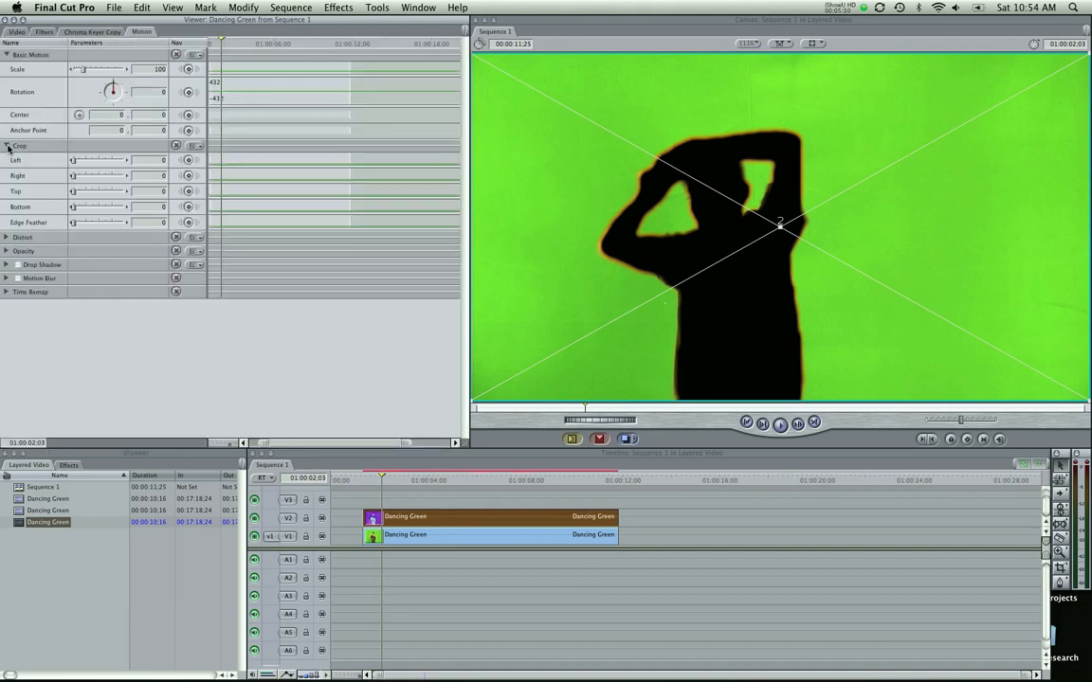
drag(775, 151, 665, 141)
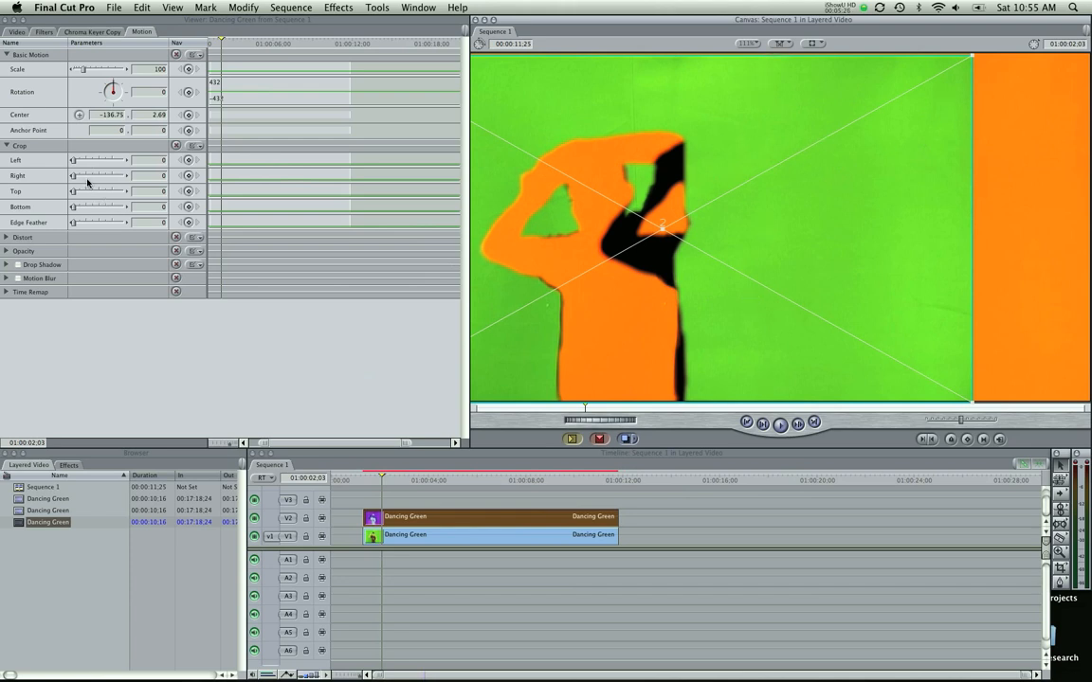
drag(81, 180, 88, 178)
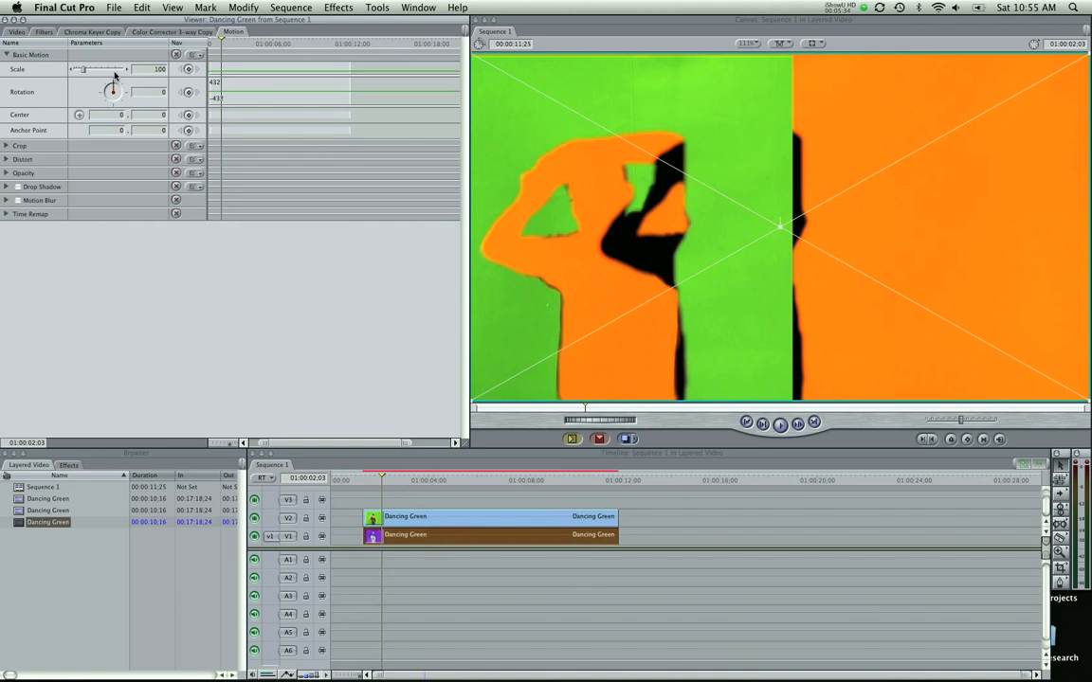
- Crop the left side of the V1 clip by 53
click(6, 146)
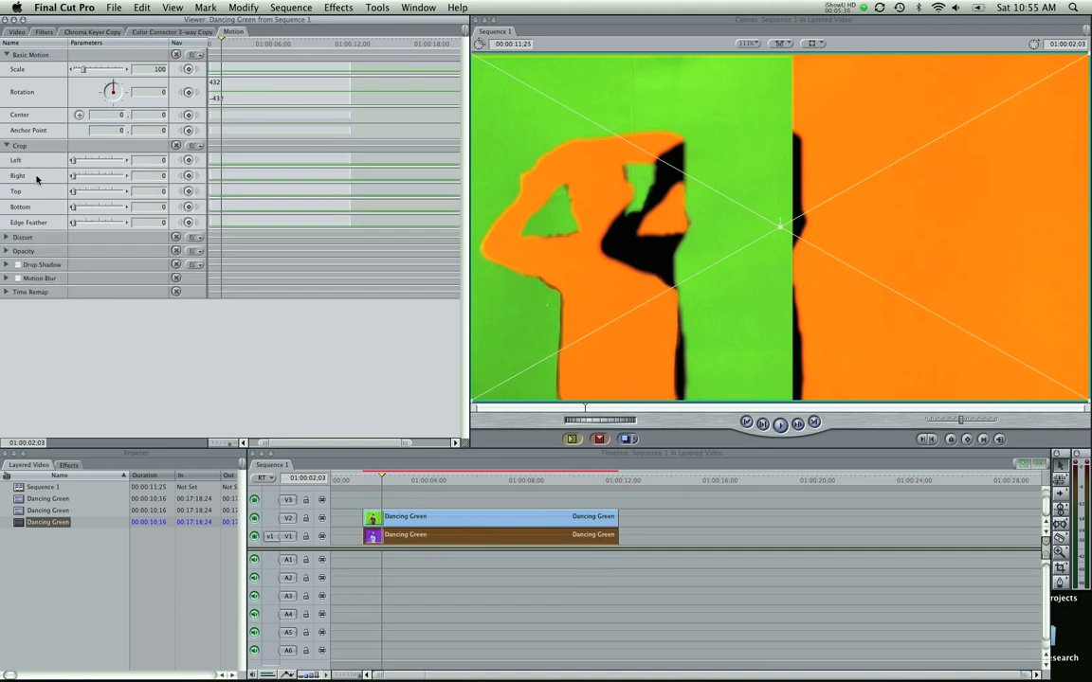
drag(73, 160, 101, 163)
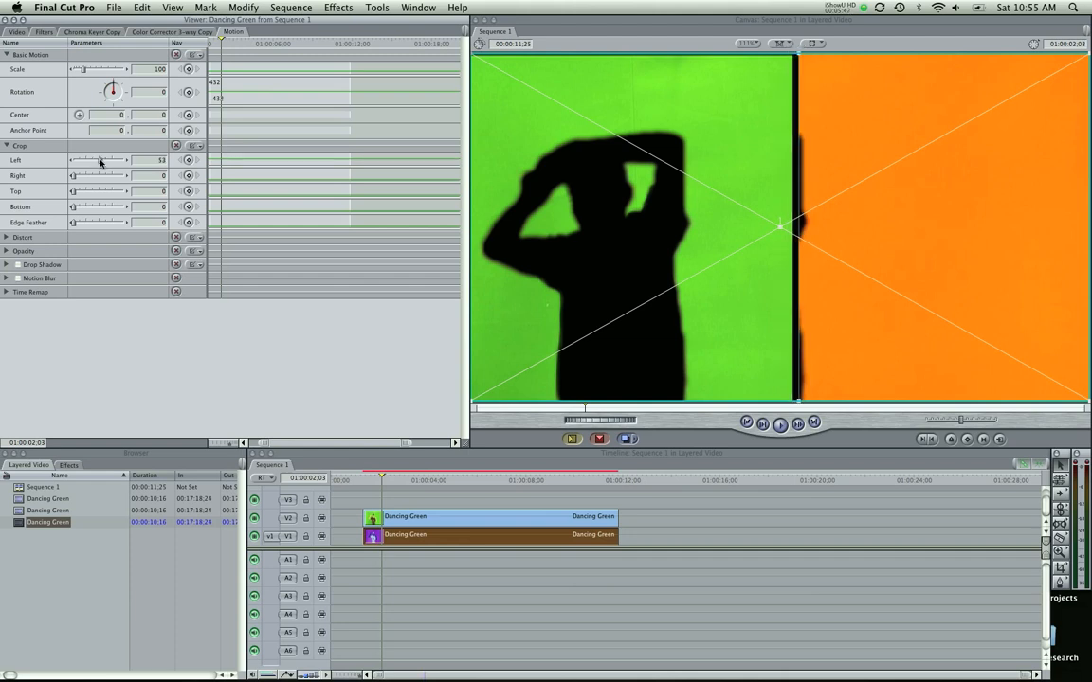
- At 01:00:08;28, move the V1 picture right to a centre of about 296.16, -1.79 and set its left crop to 10
click(548, 476)
drag(936, 246, 1091, 263)
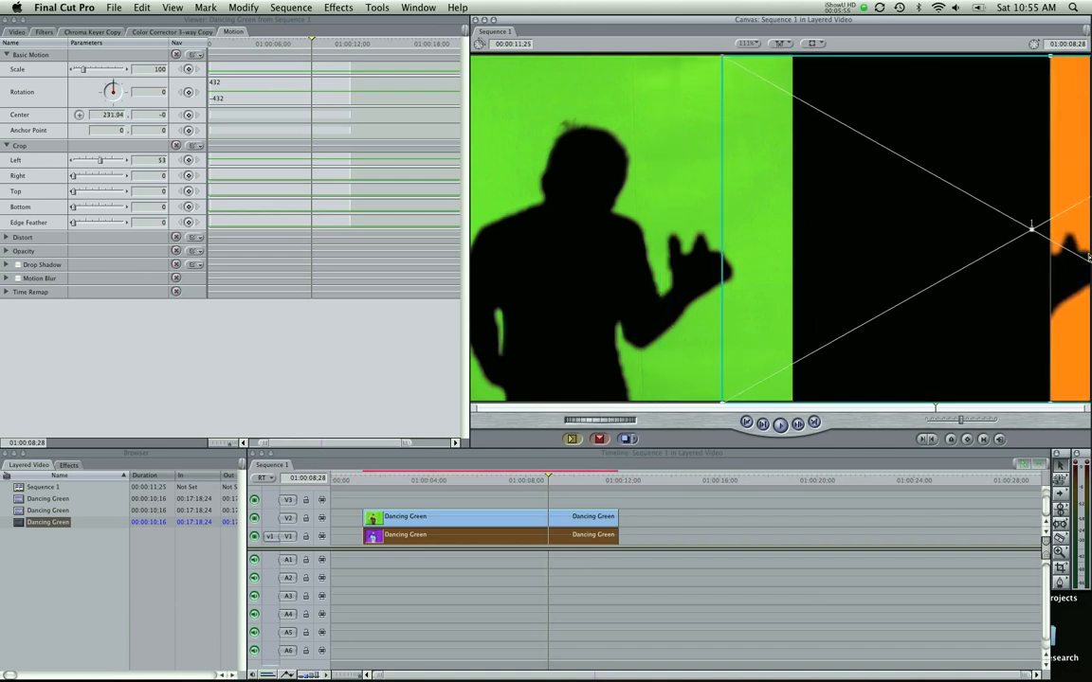
mouse_move(100, 159)
mouse_down()
mouse_move(68, 161)
mouse_move(79, 161)
mouse_up()
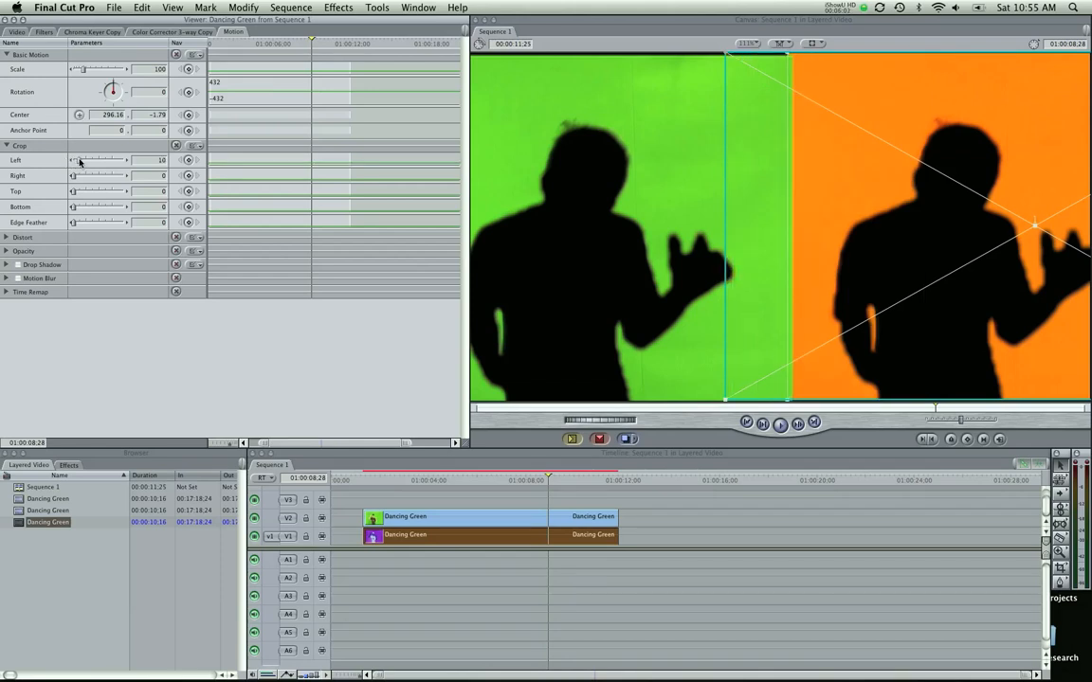
- Deselect the clips and scrub back to 01:00:03;02 to check the split screen
click(653, 130)
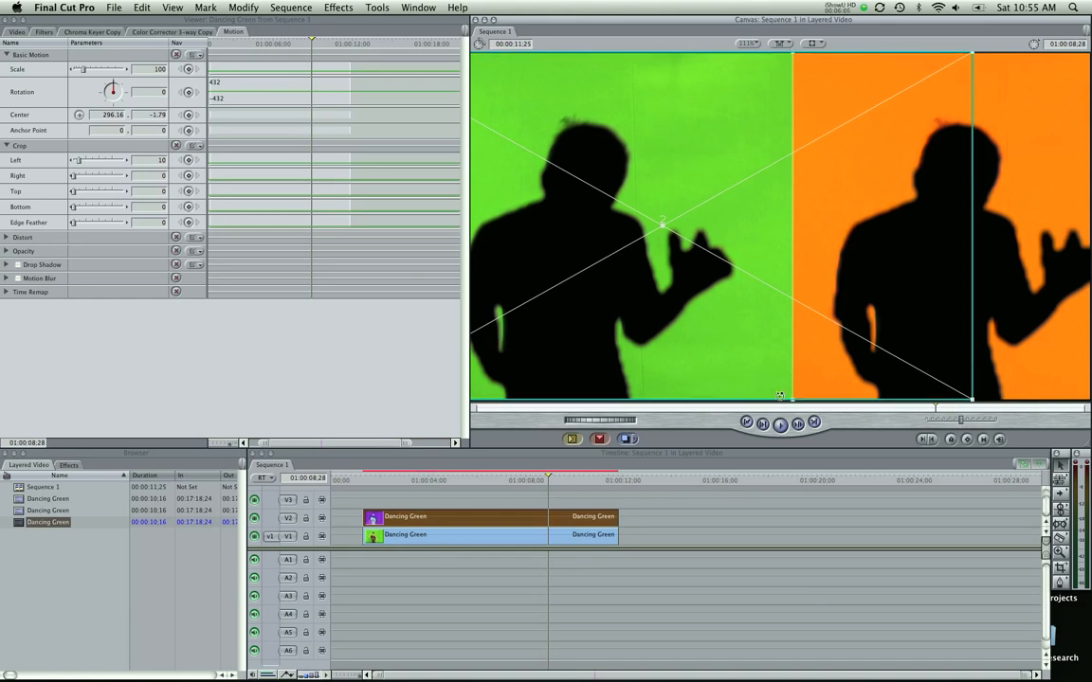
click(769, 536)
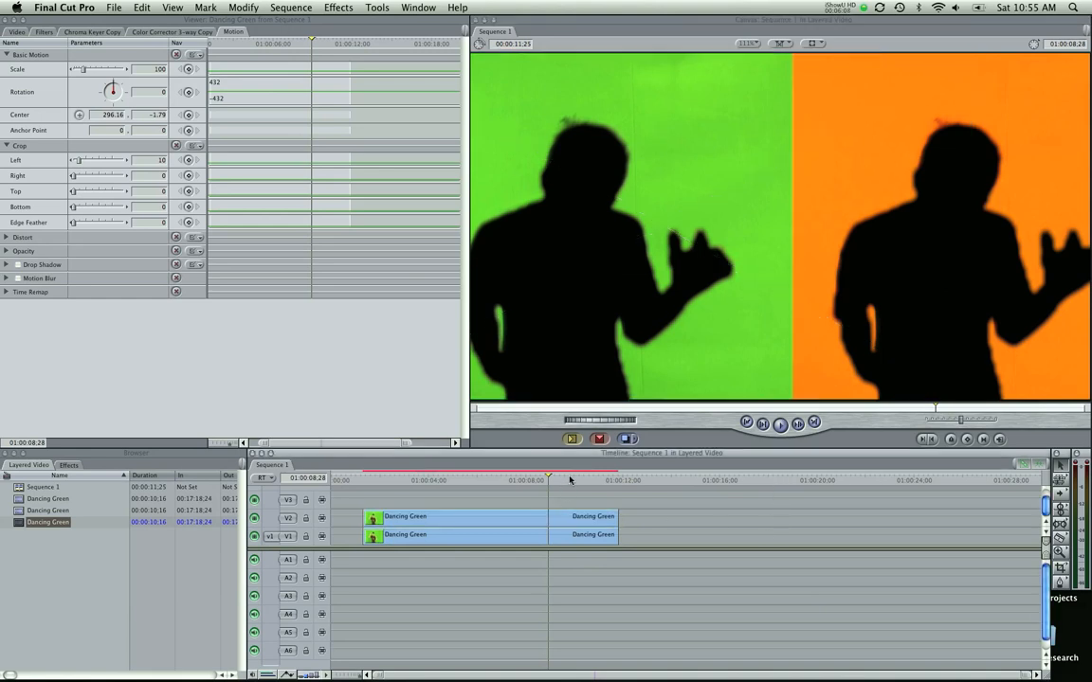
drag(573, 481, 406, 499)
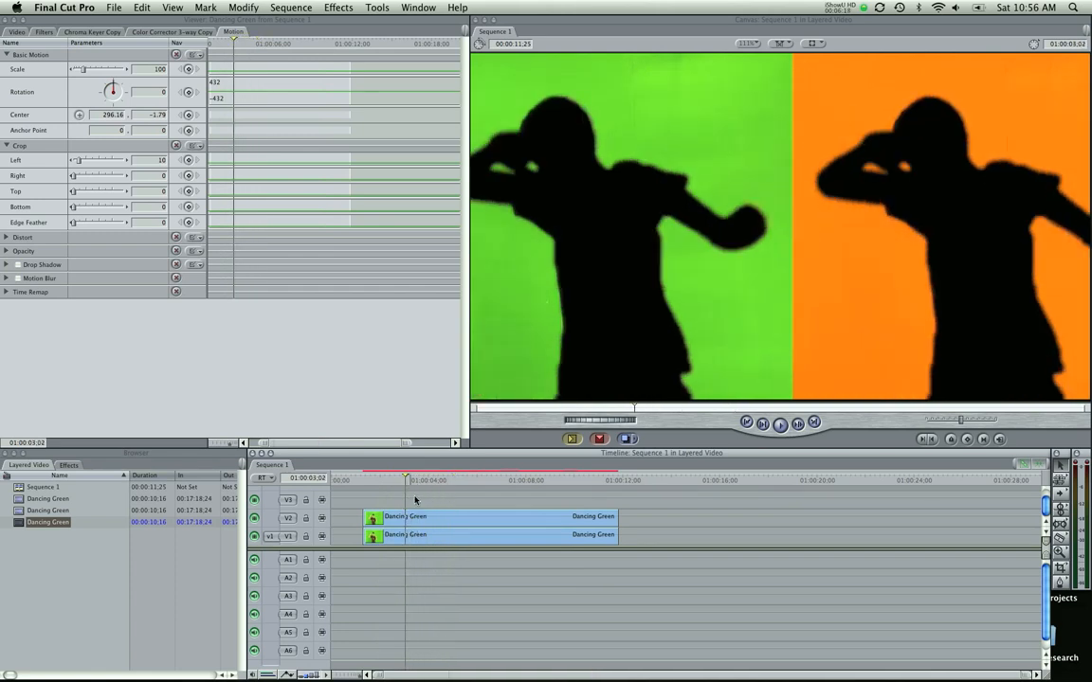